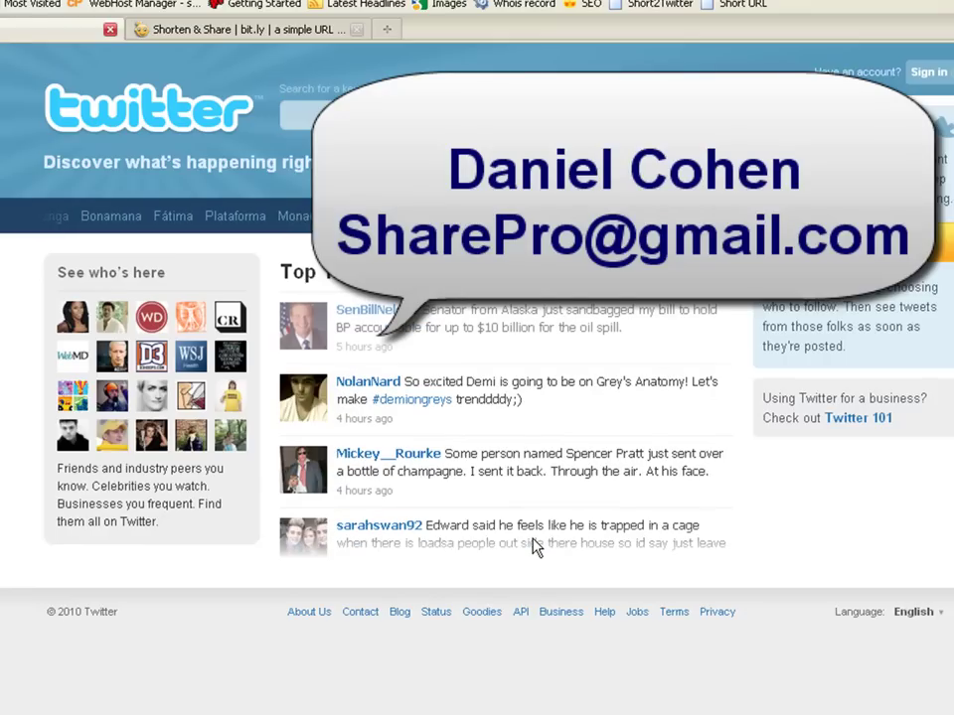
- Switch Firefox from Twitter to the 'Shorten & Share | bit.ly' tab
click(225, 32)
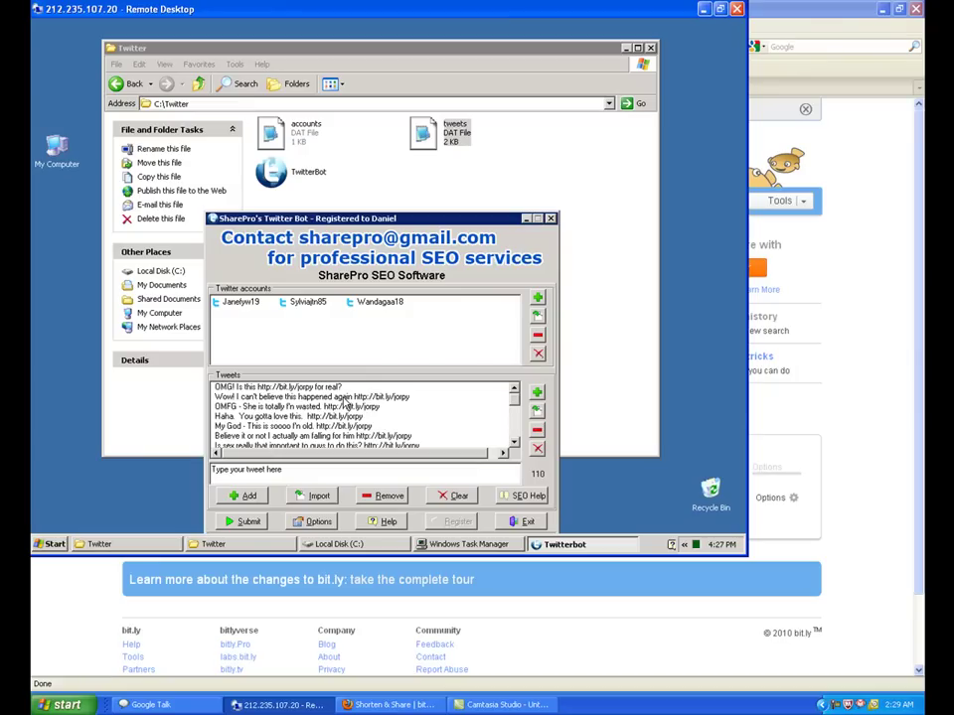
- Copy the first account's username from its login details in the bot
double_click(243, 307)
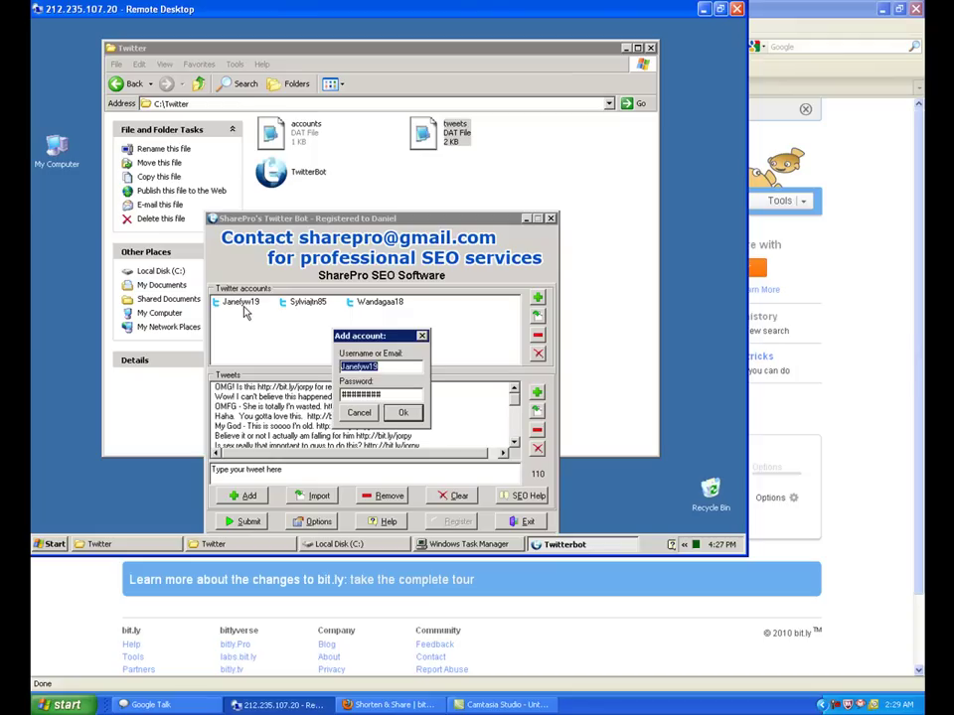
right_click(364, 369)
click(383, 403)
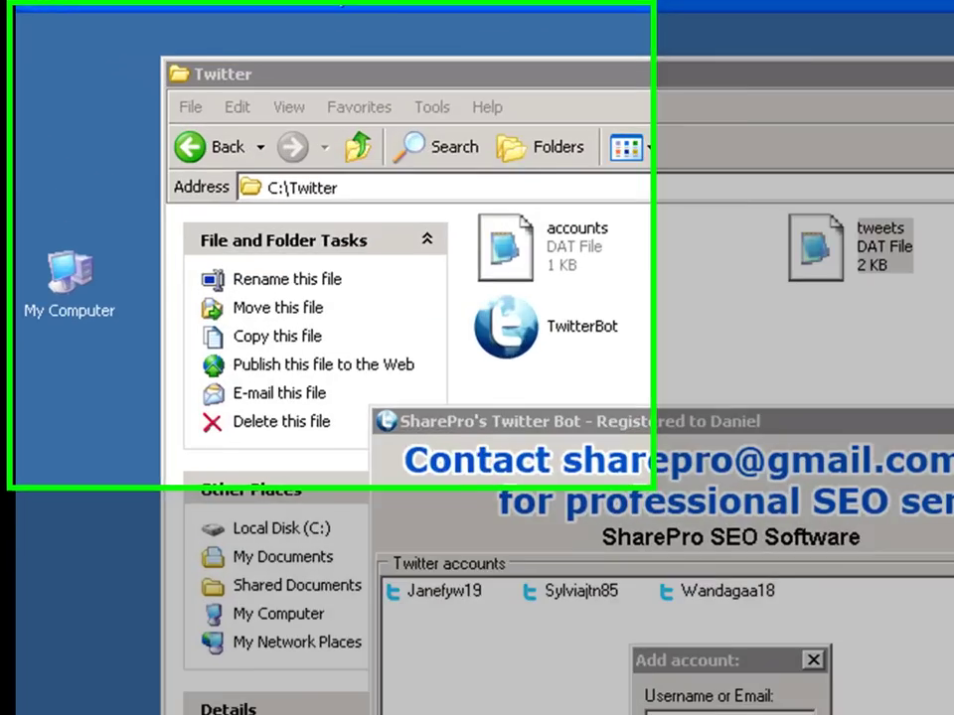
- Load the first account's Twitter profile at twitter.com/<username> in Internet Explorer
click(55, 543)
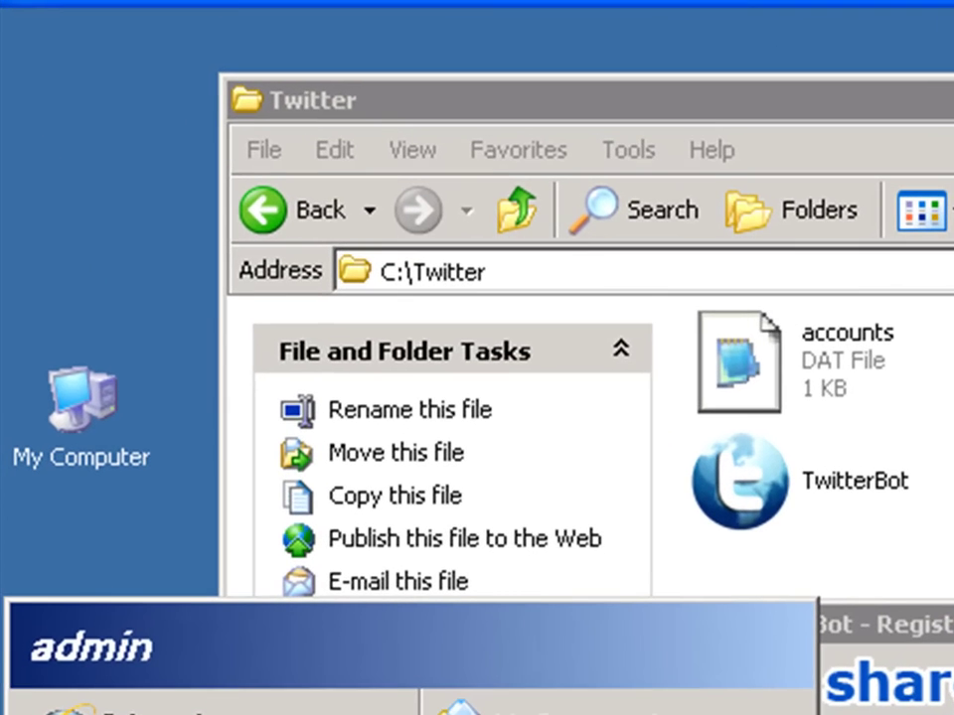
click(183, 707)
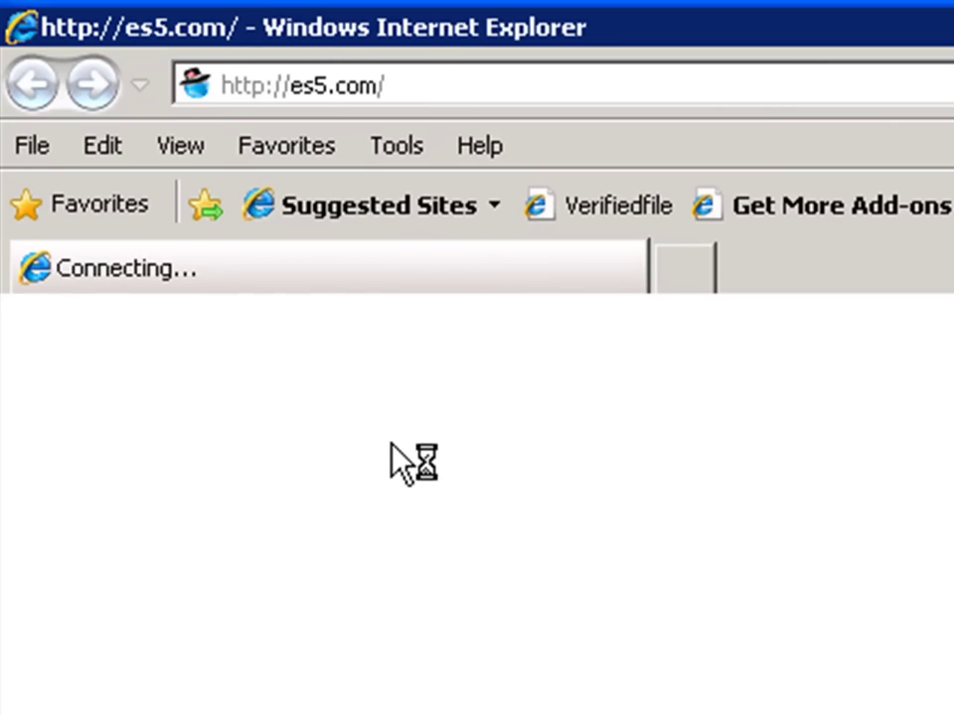
click(434, 95)
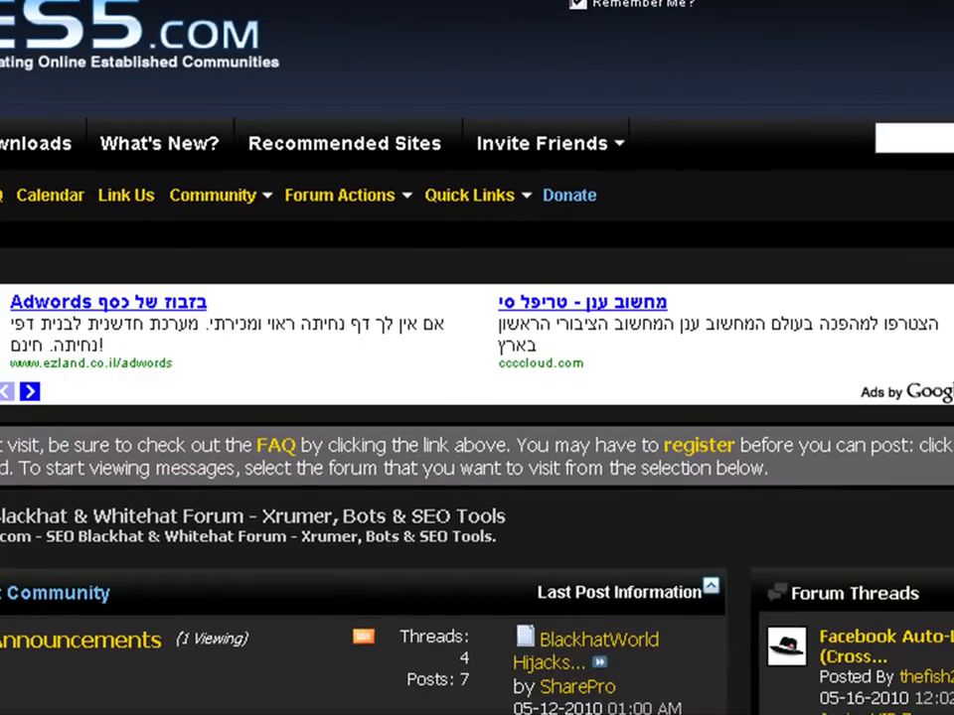
text(twitt)
text(er.)
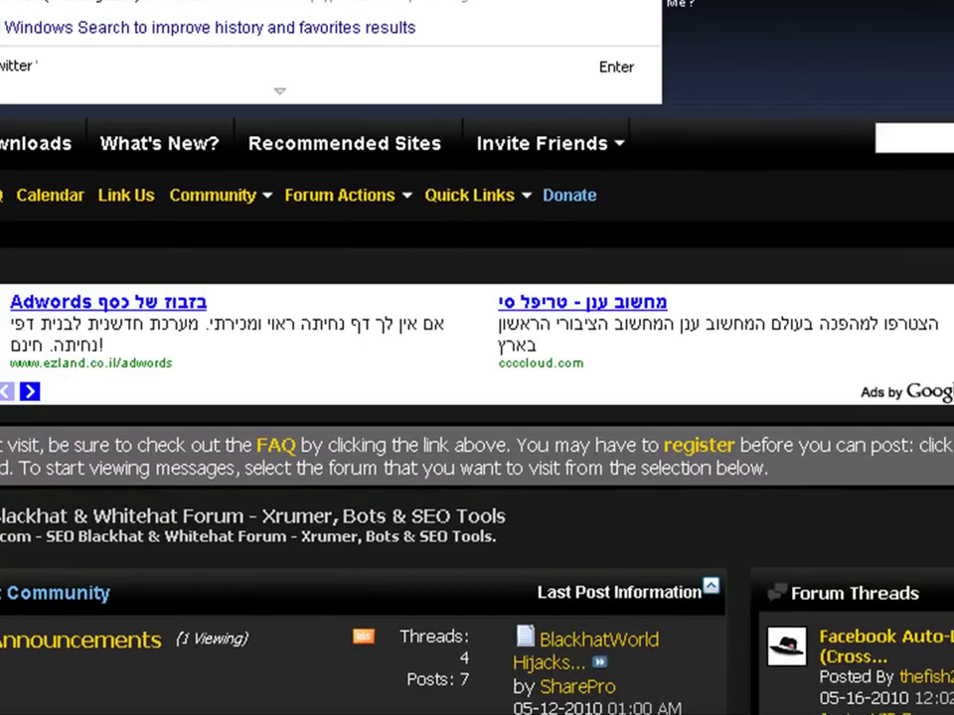
text(om/)
key(Return)
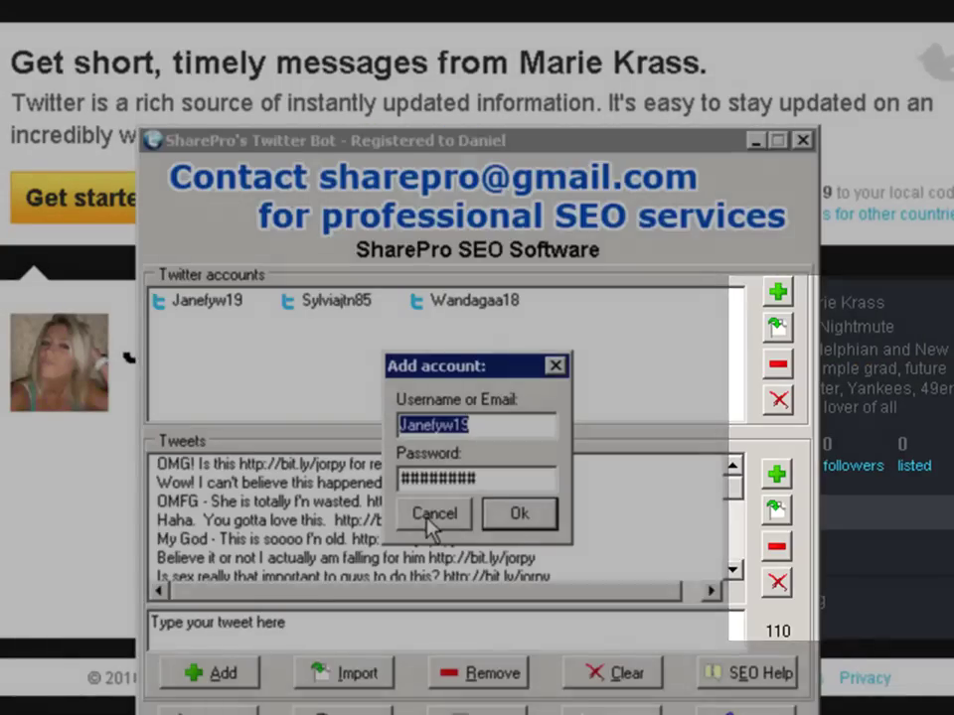
- Copy the second account's username and highlight it on its empty Twitter profile
click(432, 515)
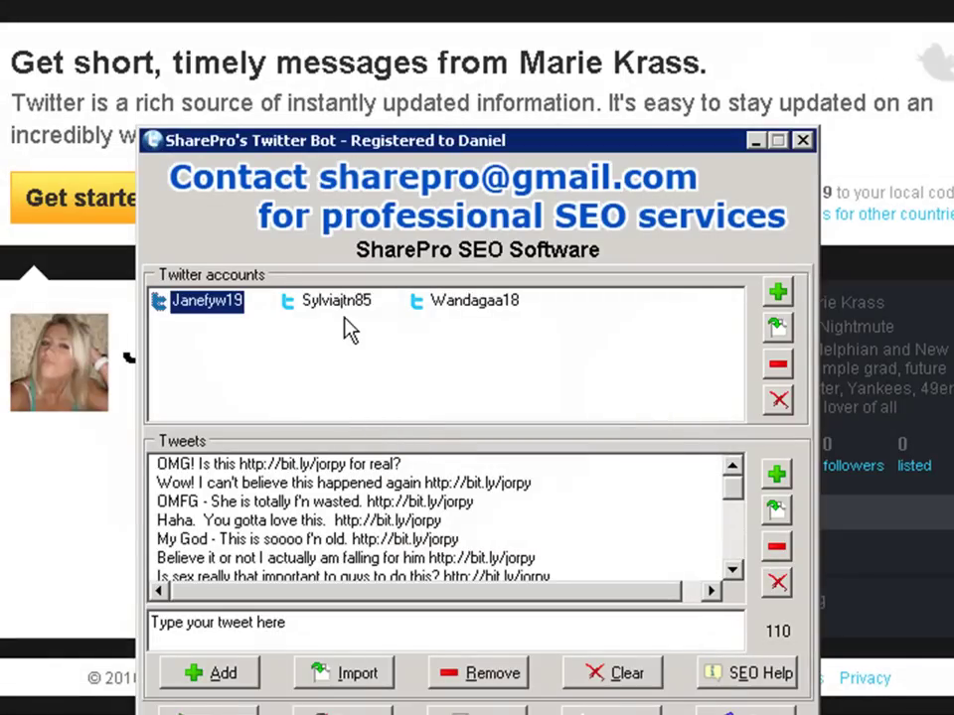
double_click(347, 313)
right_click(429, 425)
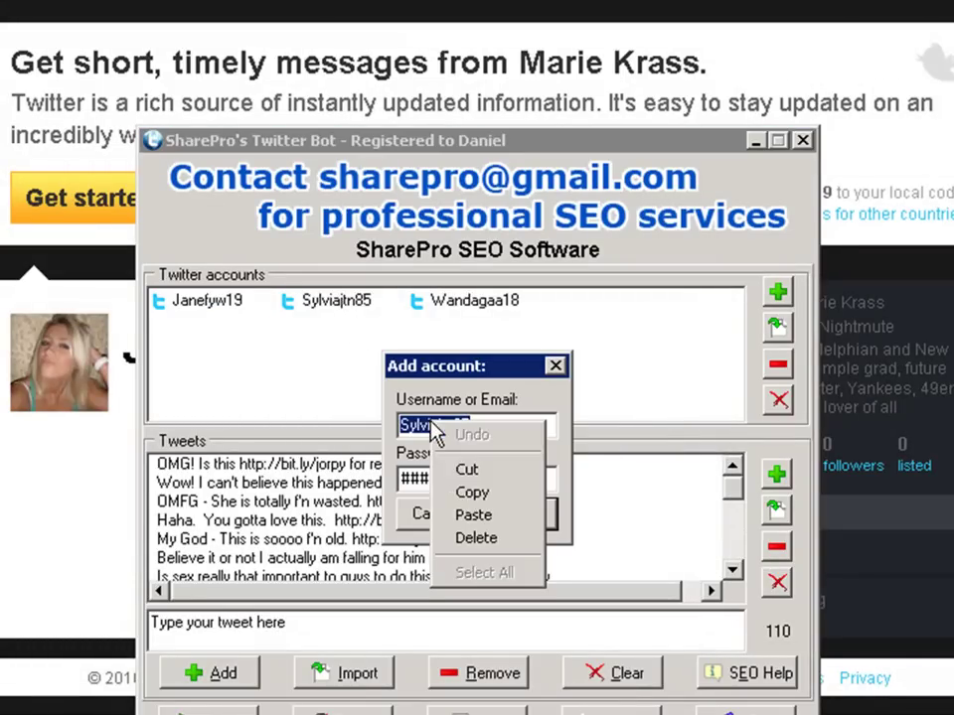
click(469, 495)
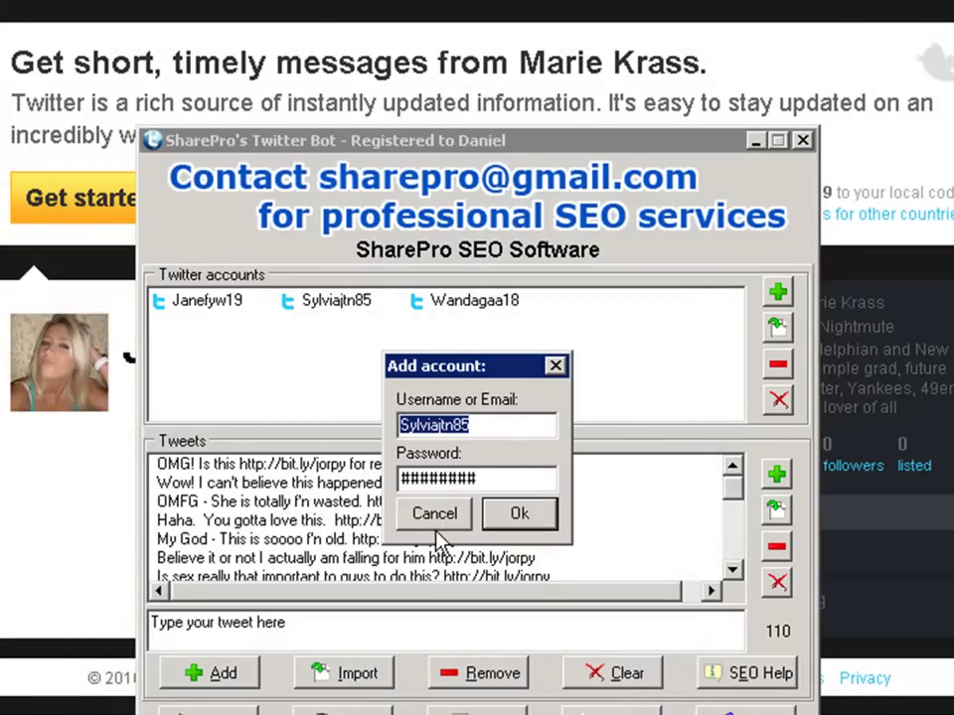
click(438, 517)
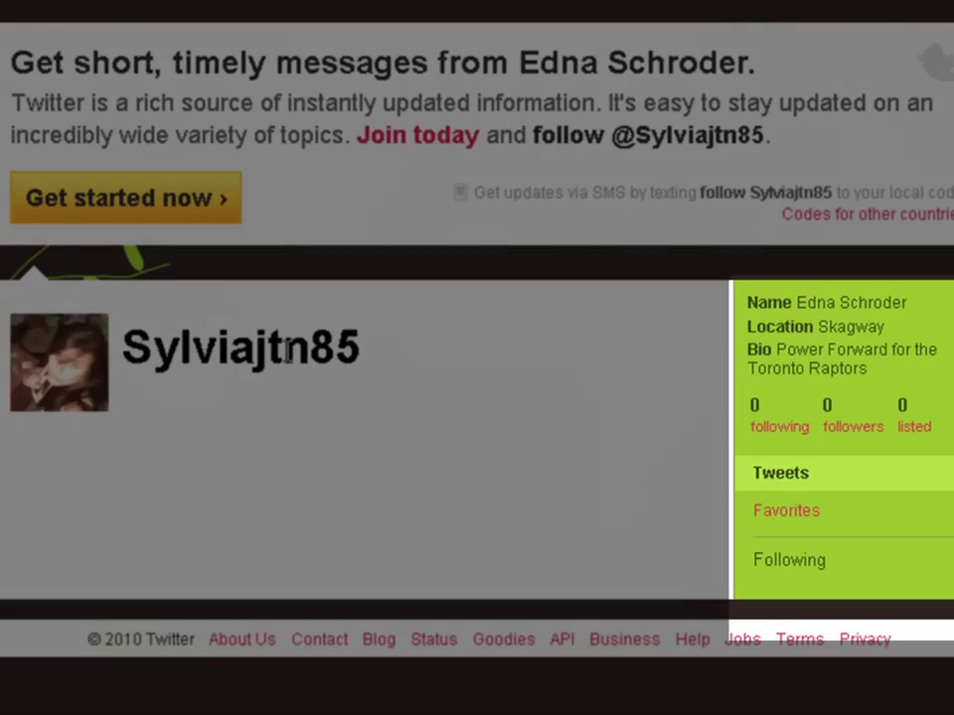
drag(286, 348, 152, 348)
drag(323, 350, 314, 348)
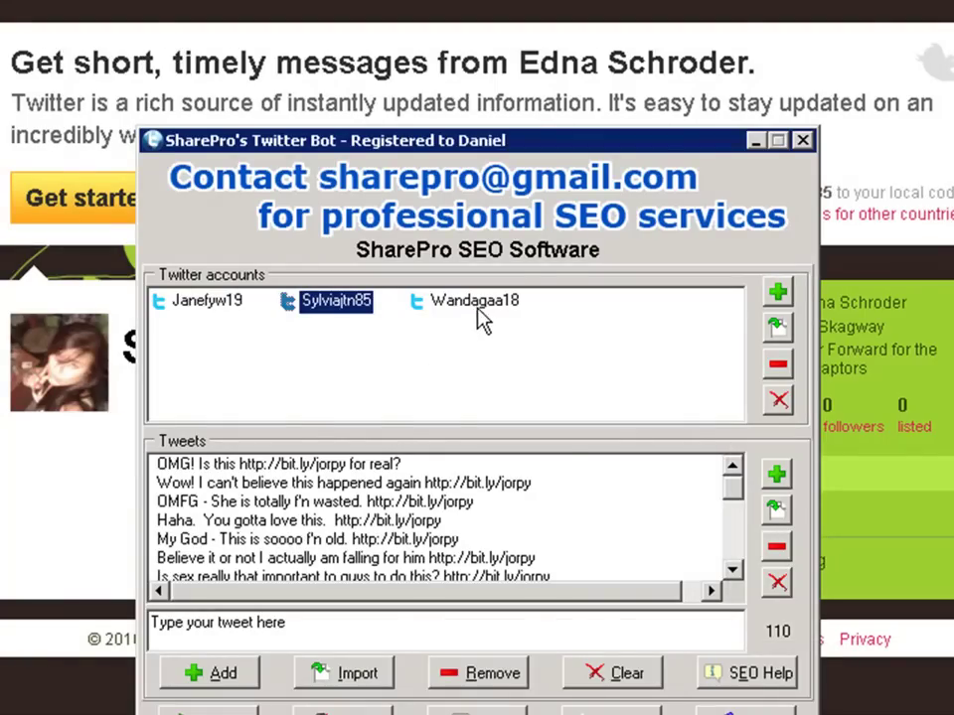
- Copy the third account's username from its login details, then cancel the dialog
double_click(482, 318)
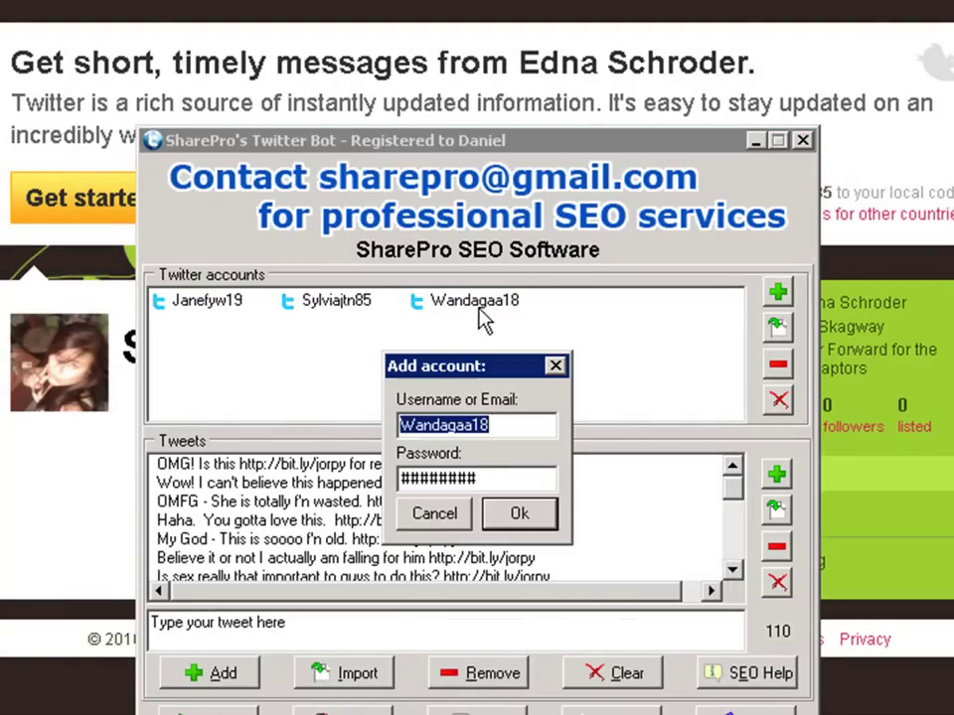
right_click(469, 427)
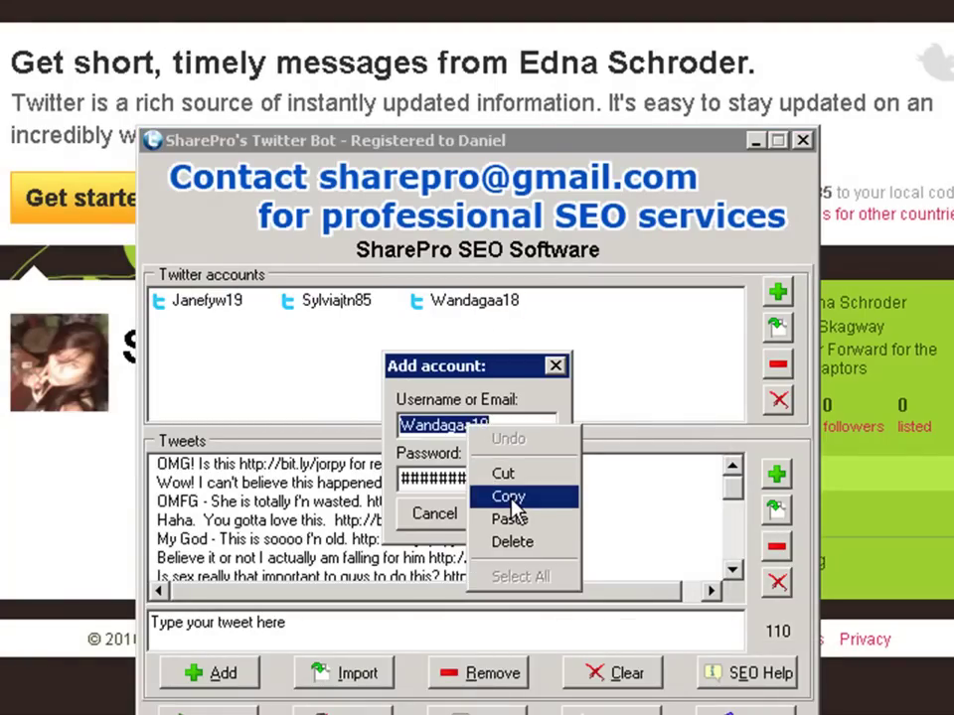
click(506, 495)
click(434, 514)
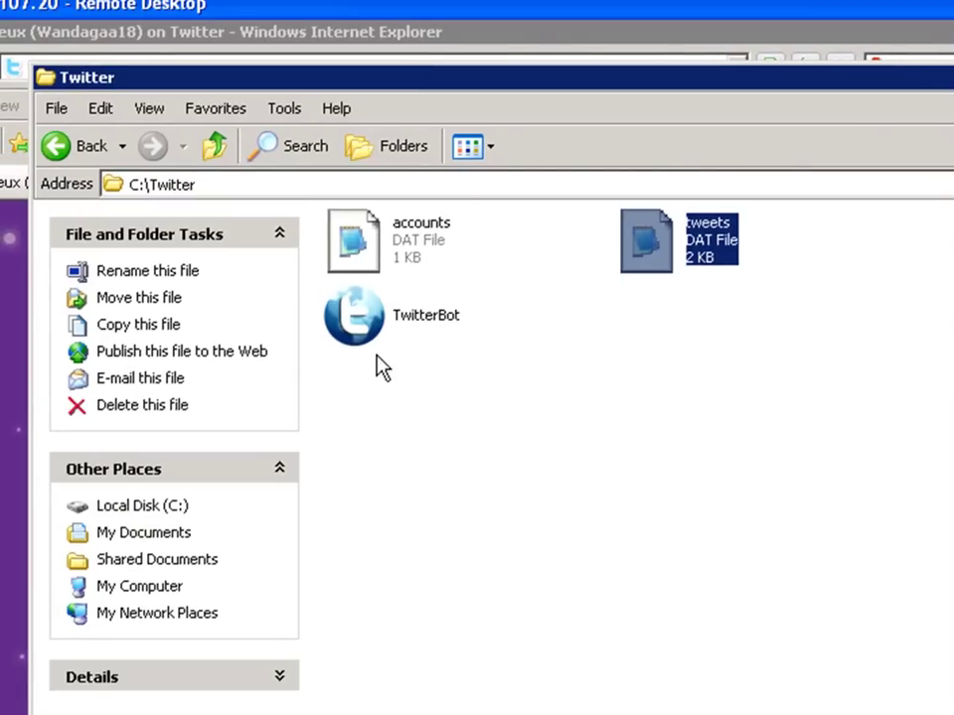
- Review accounts.dat in Notepad, highlighting a username and password, then close it and select tweets.dat
click(369, 263)
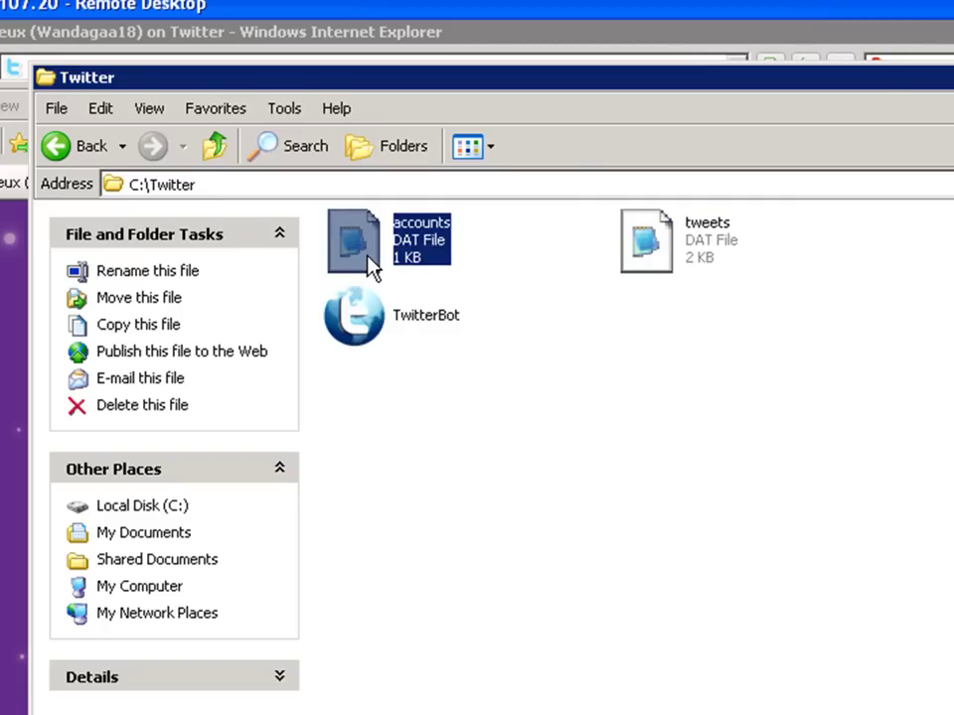
double_click(370, 264)
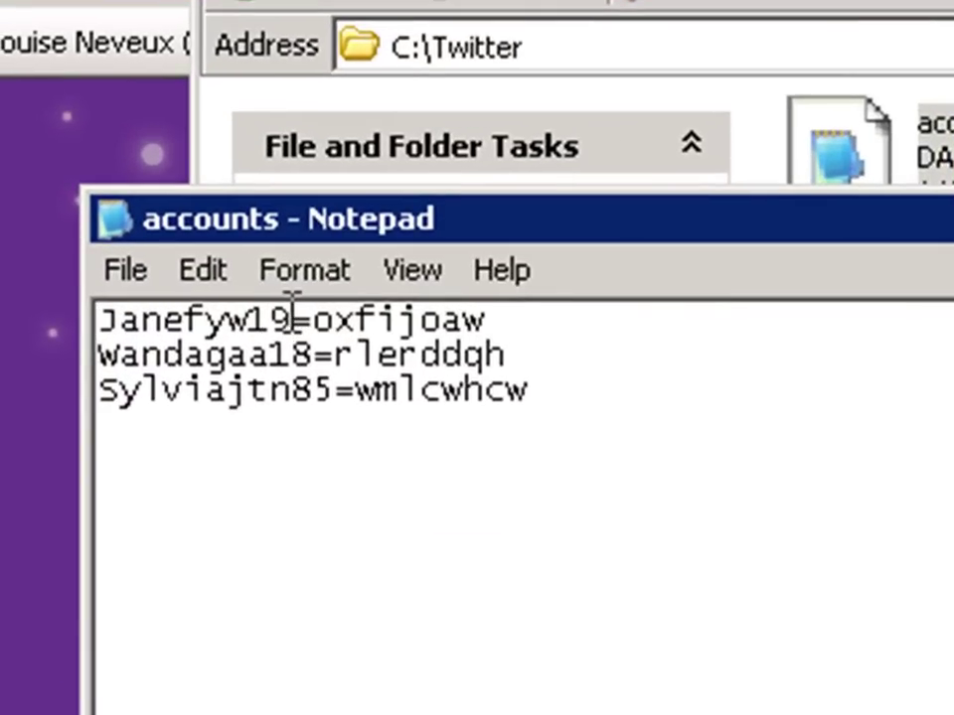
drag(292, 316, 94, 320)
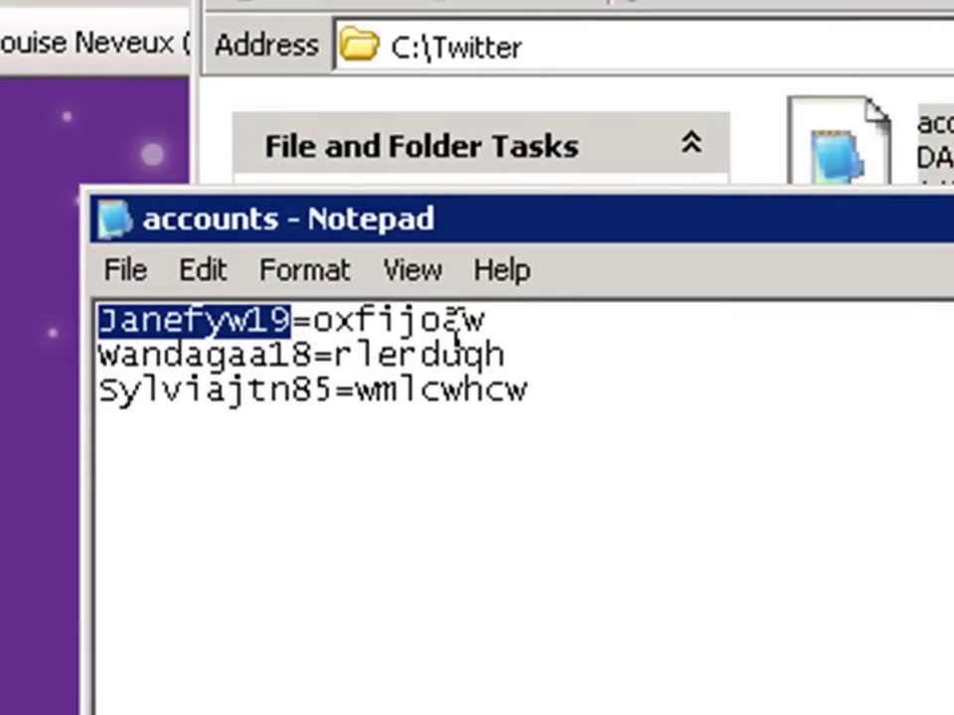
drag(487, 319, 316, 320)
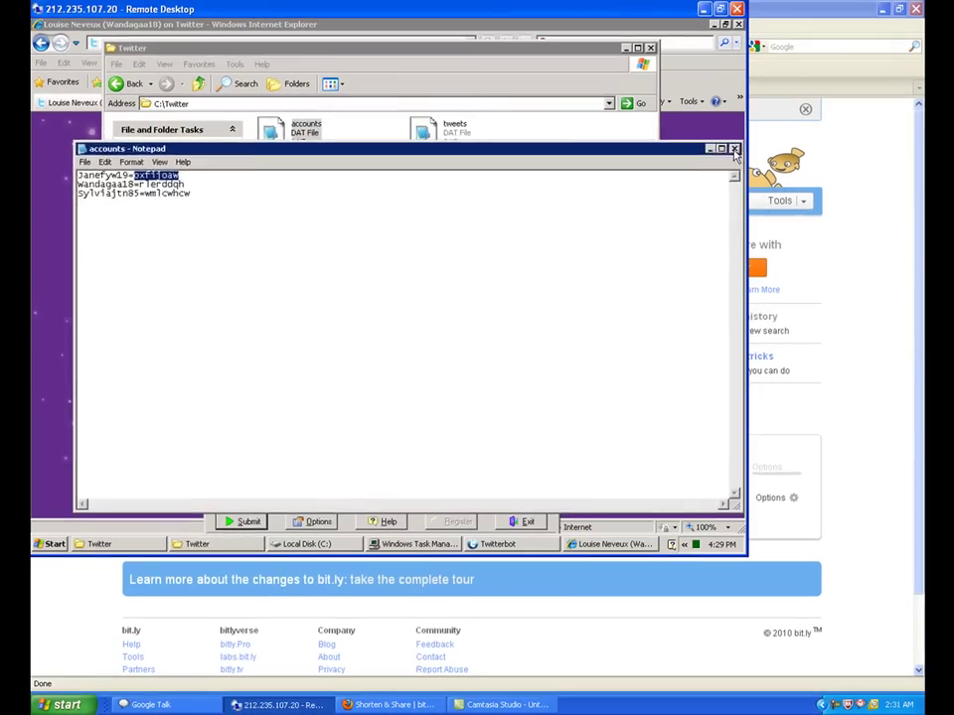
key(alt+F4)
click(426, 134)
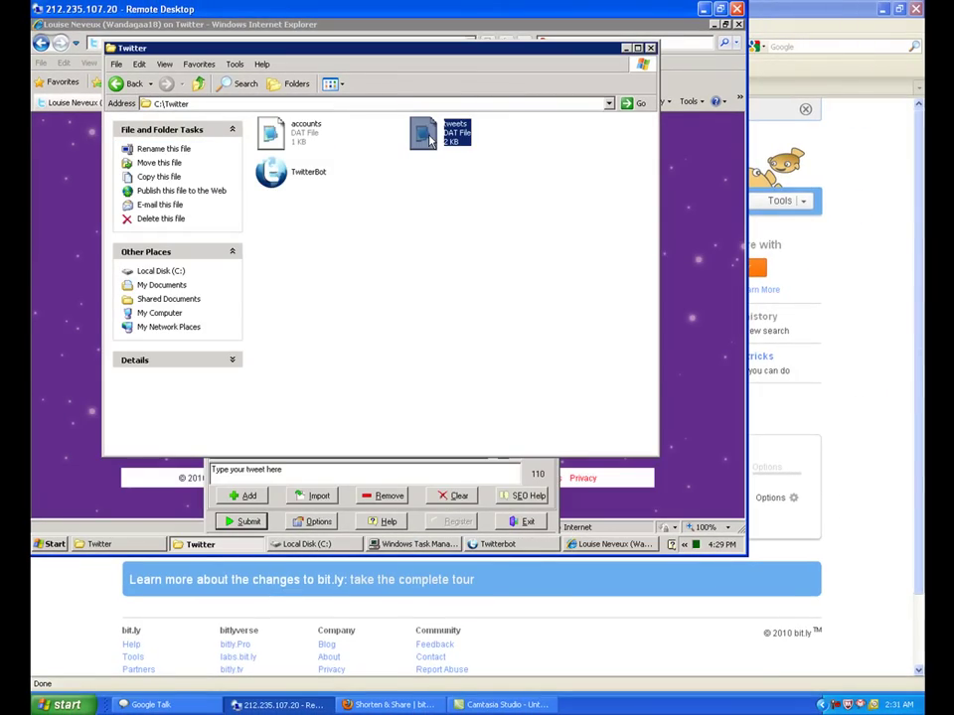
- Open tweets.dat and highlight the jorpy code in the bit.ly links of lines 1, 2 and 4
double_click(429, 139)
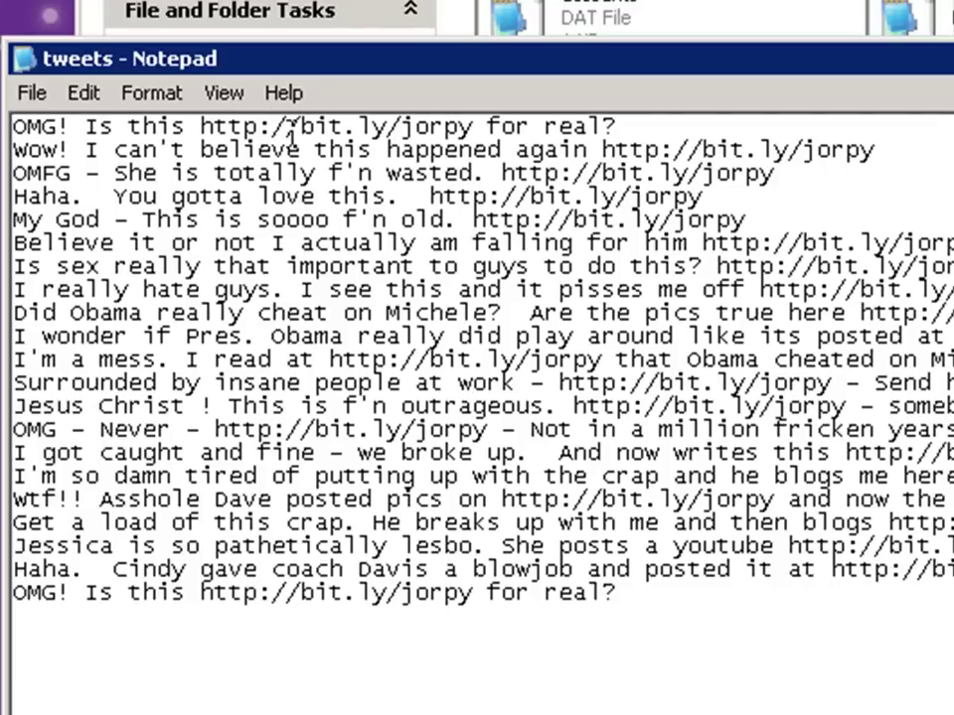
click(472, 127)
drag(449, 127, 214, 127)
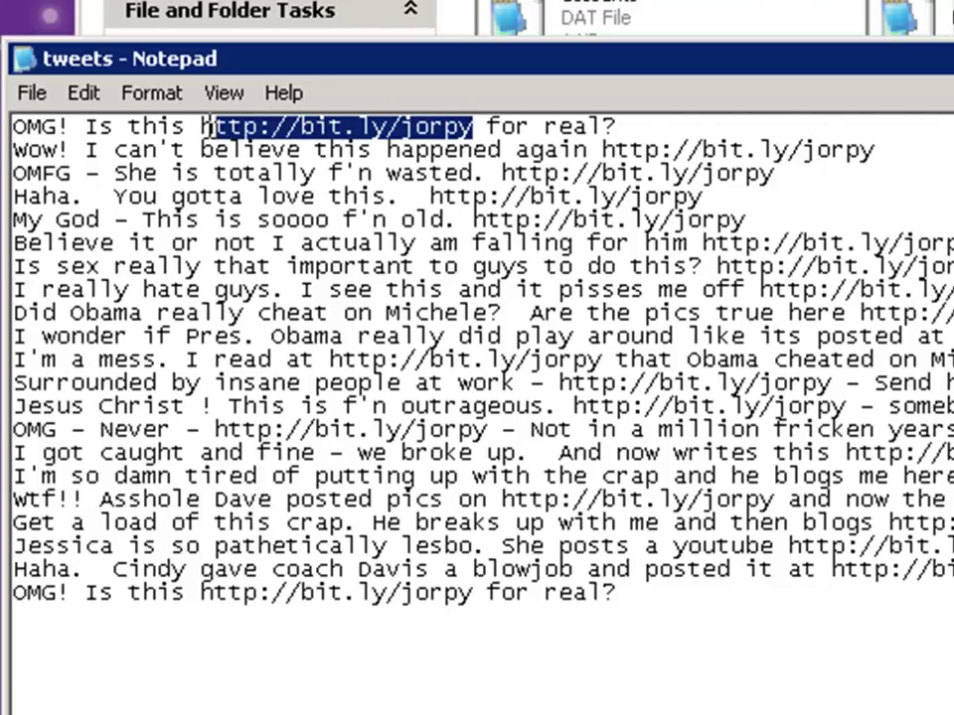
click(404, 127)
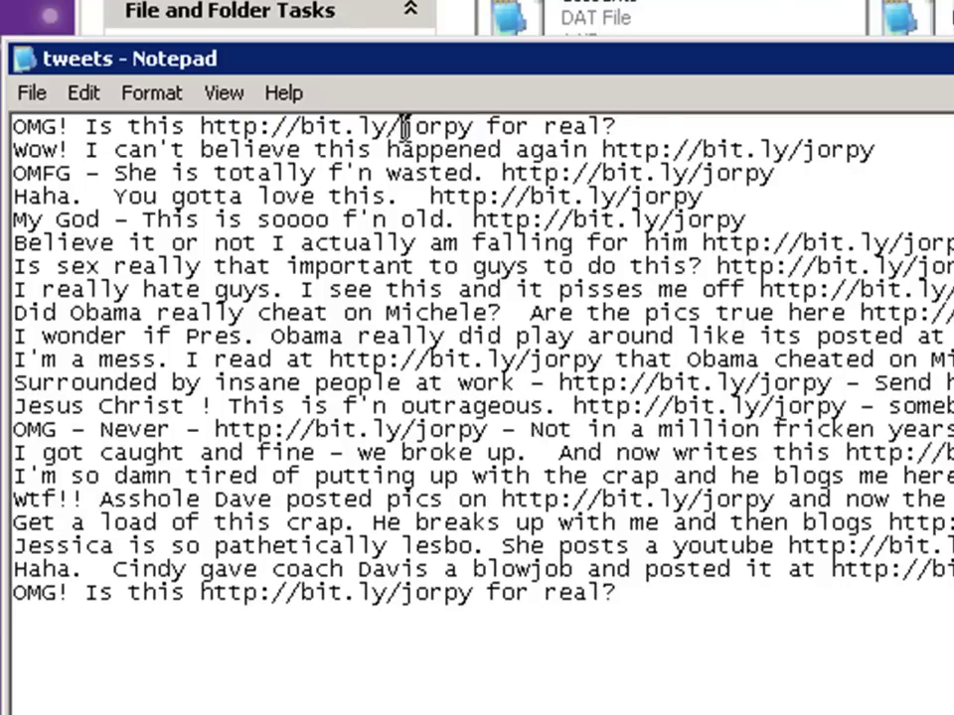
drag(404, 127, 474, 127)
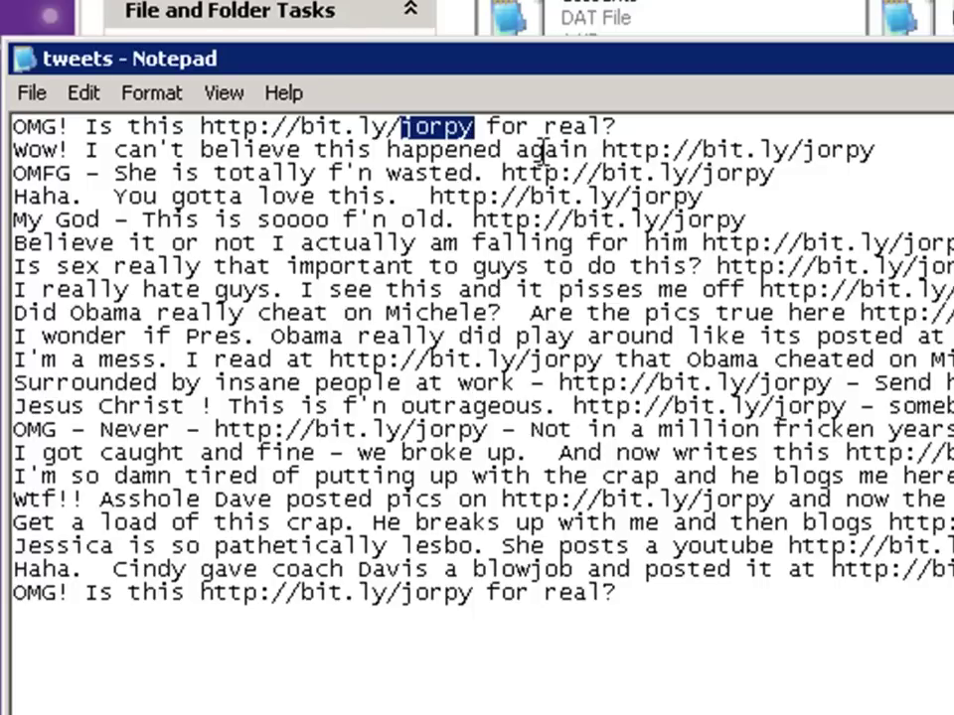
drag(883, 149, 805, 159)
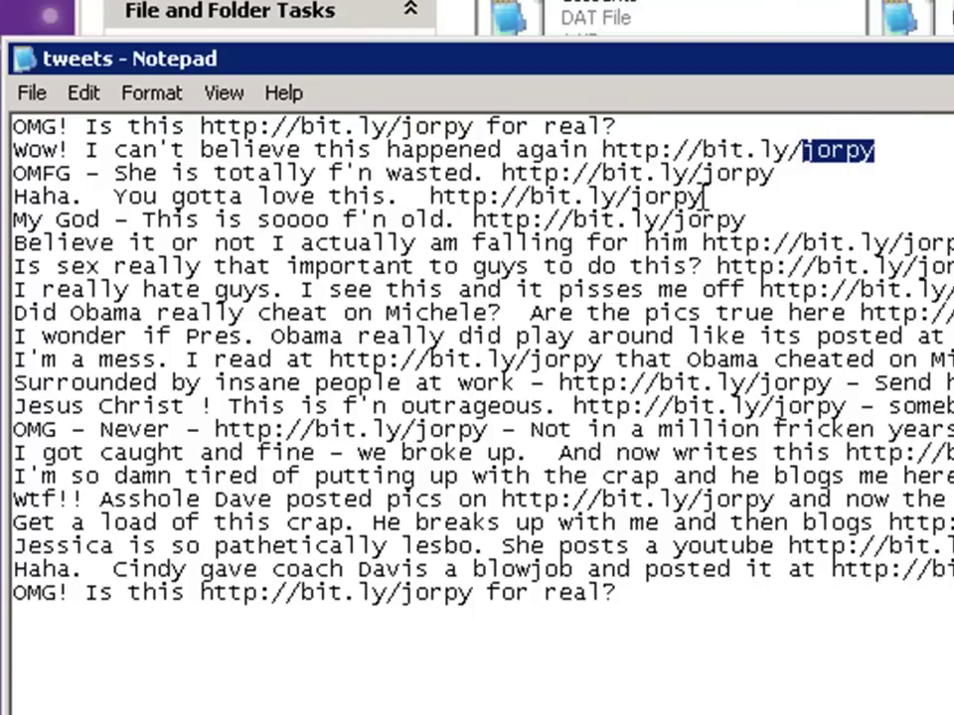
drag(707, 196, 629, 196)
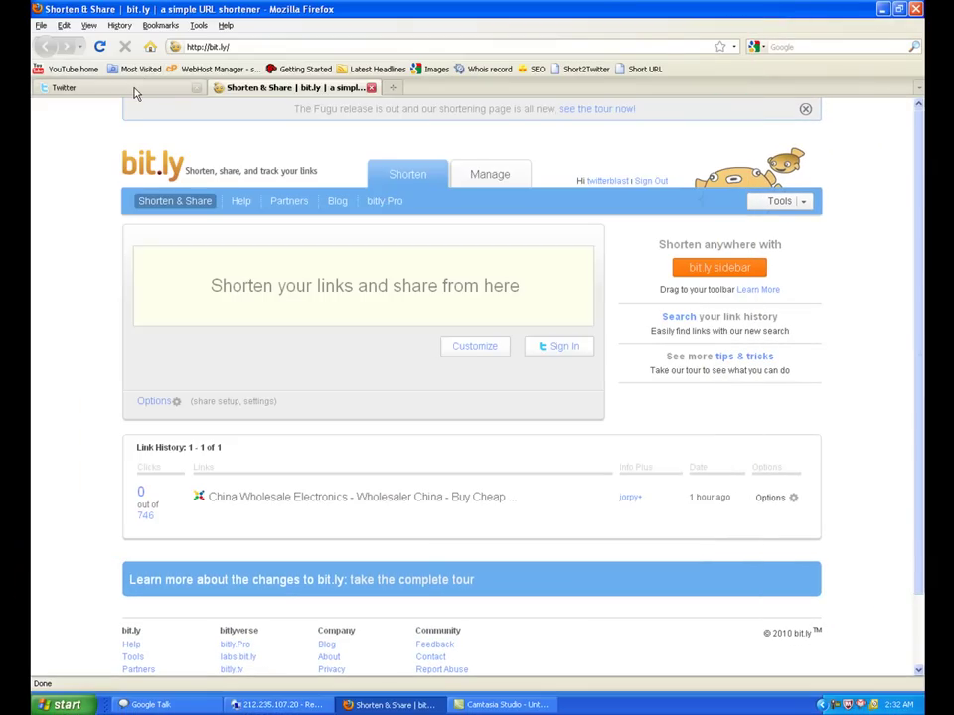
- On the Twitter tab, copy the words 'Day 2' from a top tweet
click(135, 90)
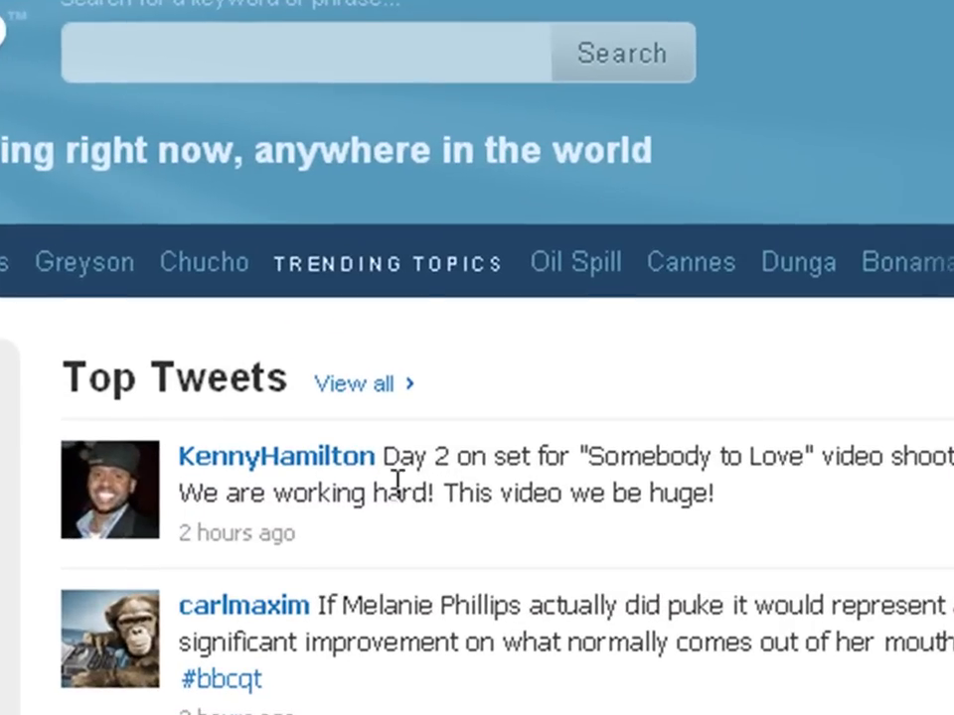
drag(387, 492, 436, 457)
click(408, 462)
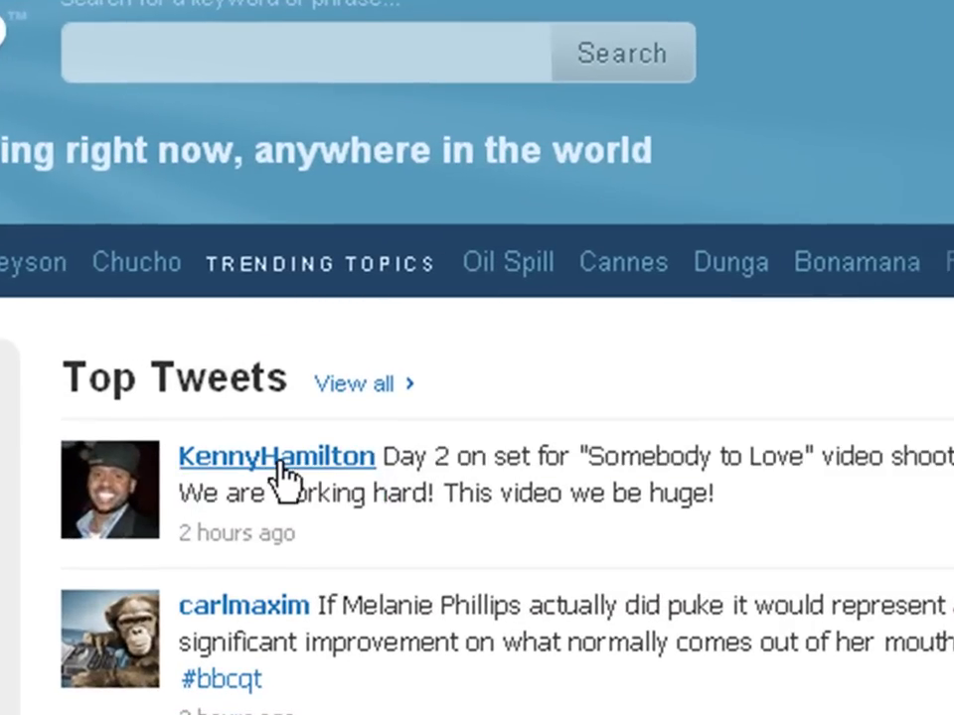
drag(448, 457, 390, 462)
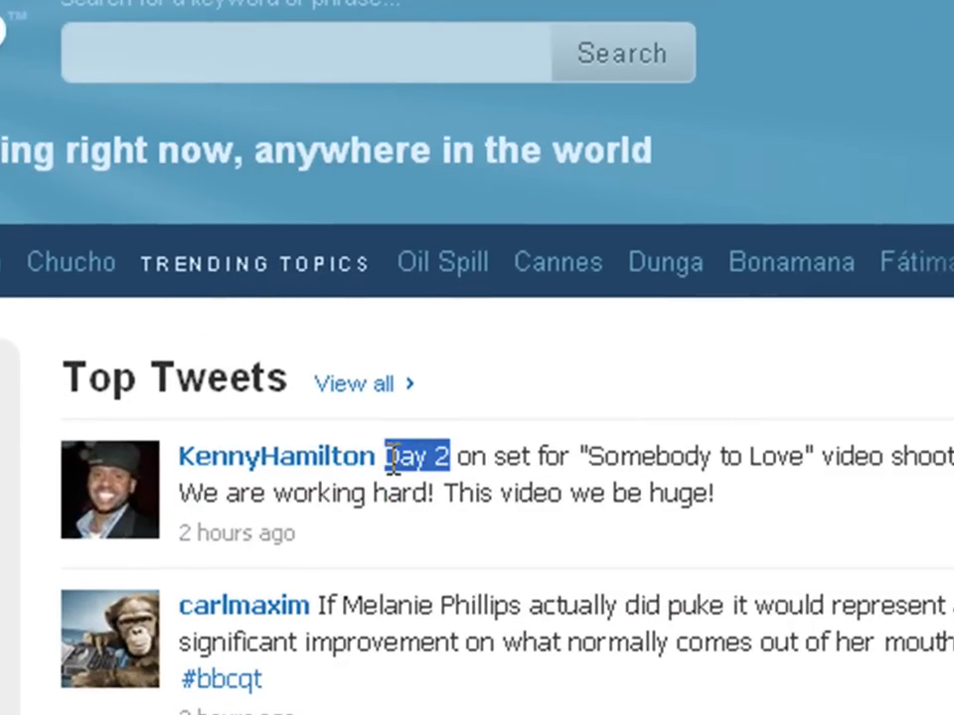
right_click(434, 465)
click(437, 488)
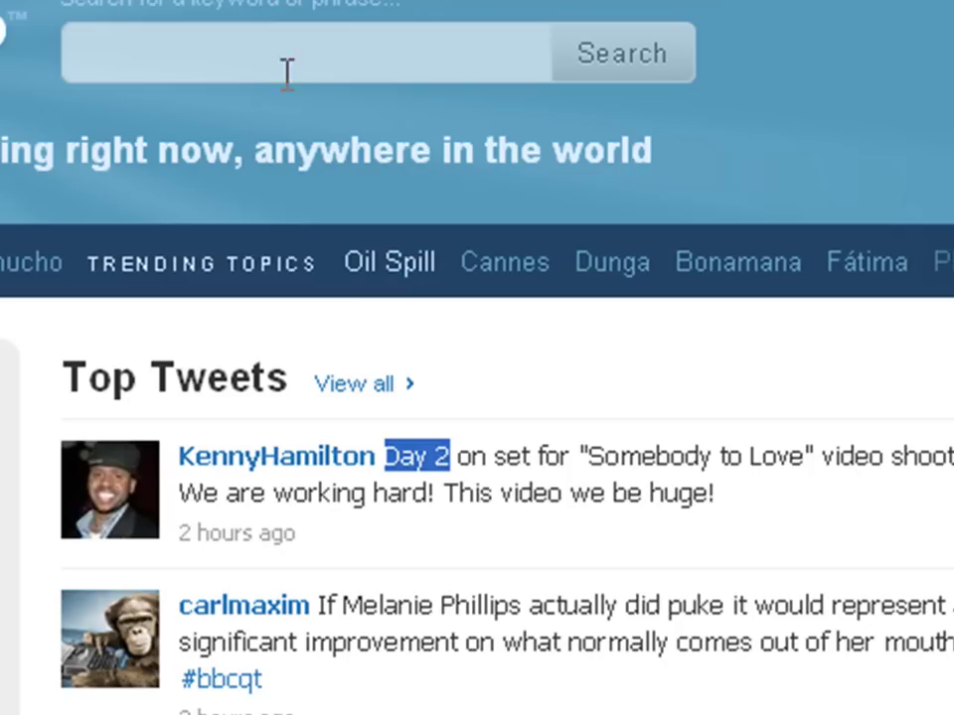
- Search Twitter for 'Day 2' and scroll through the realtime results
click(274, 51)
key(ctrl+v)
click(611, 69)
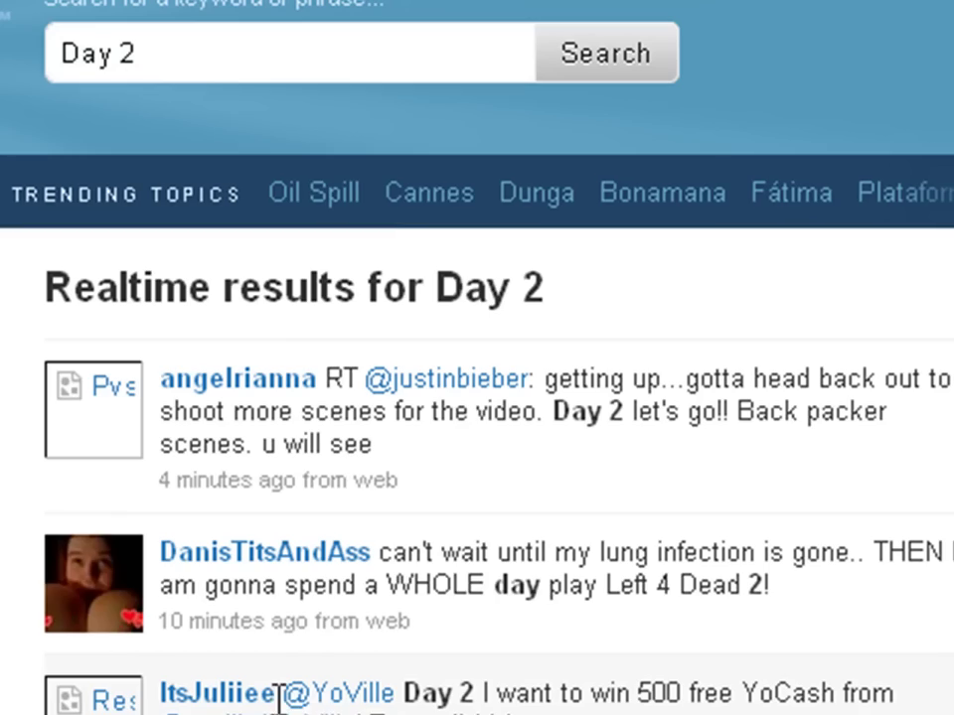
scroll(427, 691, down, 3)
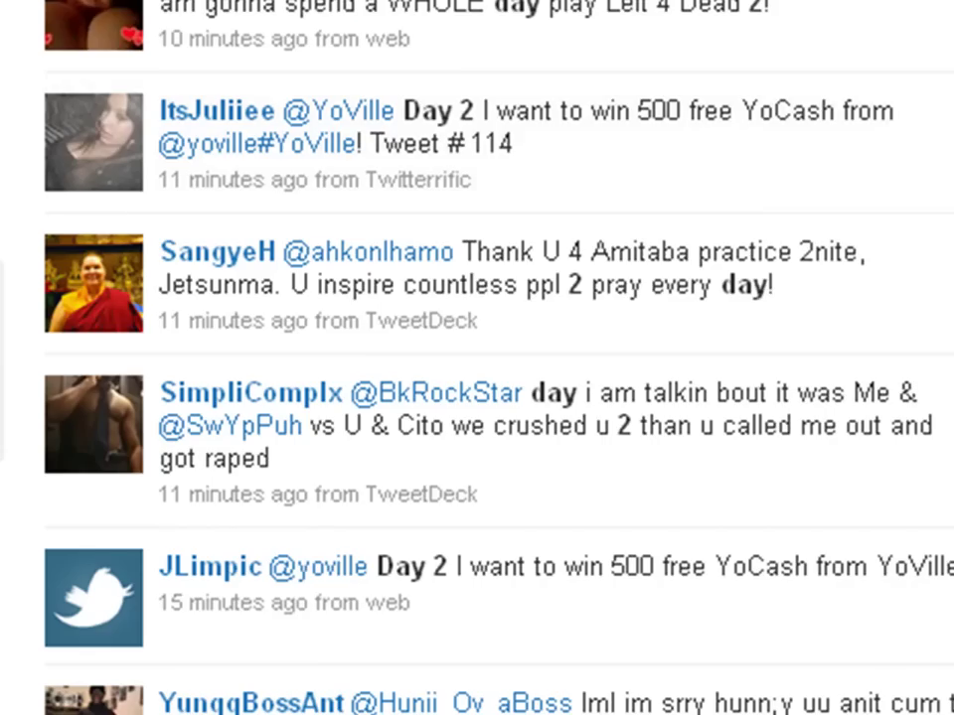
scroll(477, 358, down, 2)
scroll(477, 357, down, 2)
scroll(477, 358, down, 3)
scroll(476, 357, down, 1)
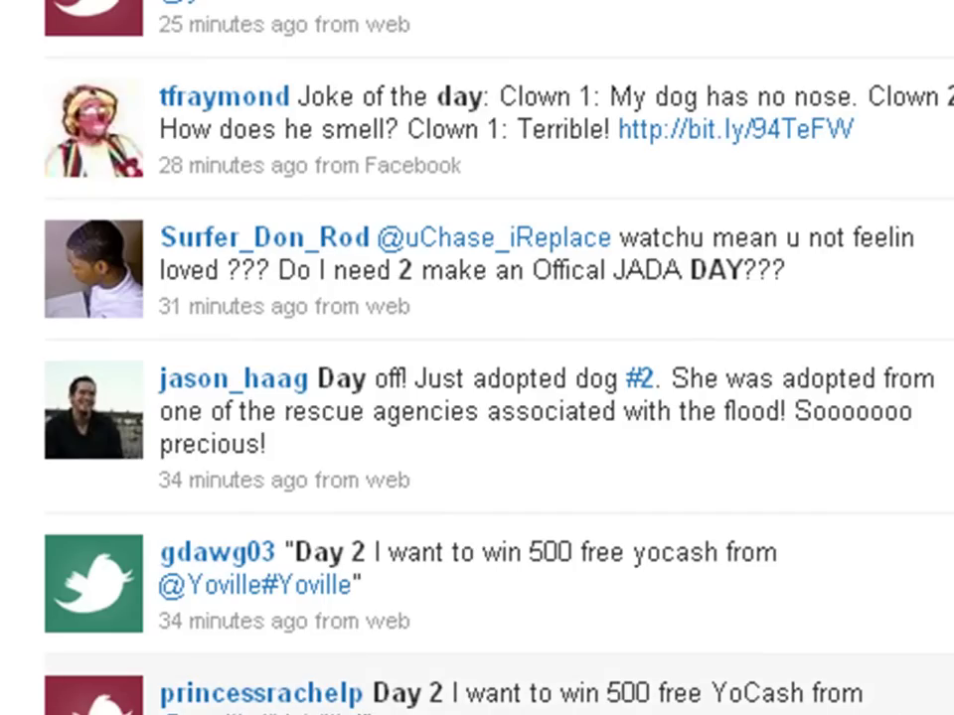
scroll(477, 358, down, 3)
scroll(477, 358, down, 4)
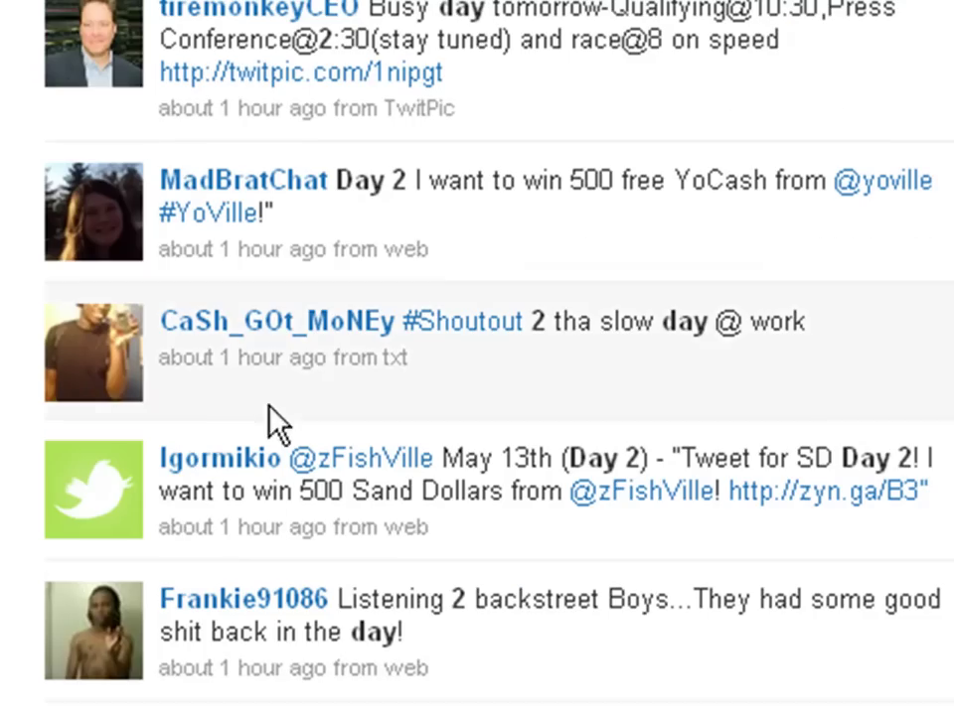
scroll(378, 526, down, 3)
scroll(384, 539, down, 3)
scroll(375, 532, down, 1)
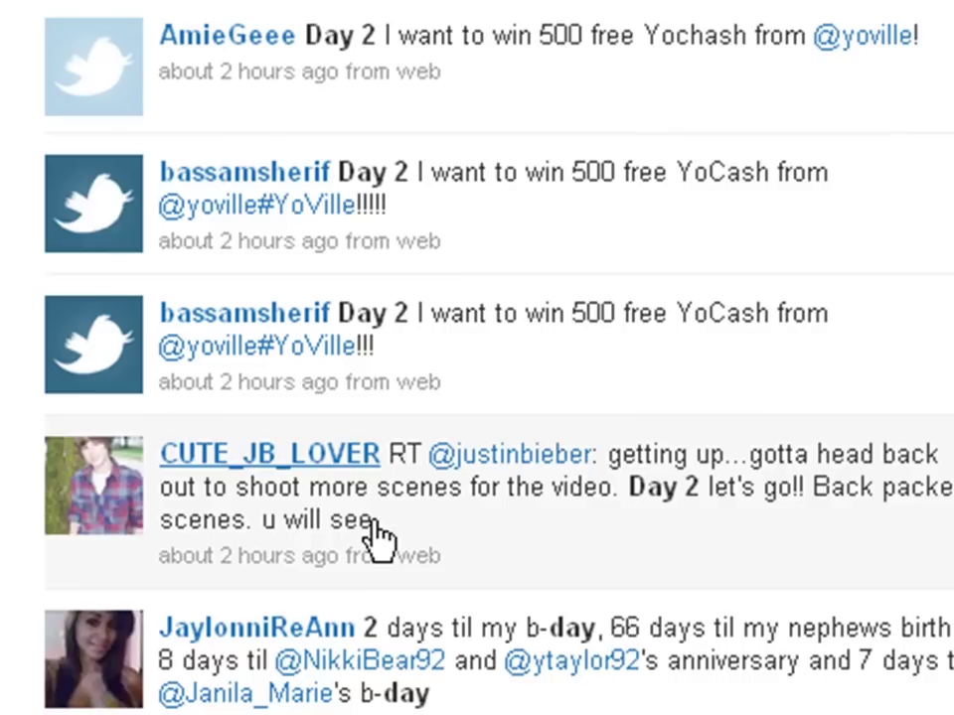
scroll(375, 526, up, 4)
scroll(375, 528, up, 5)
scroll(375, 526, up, 3)
scroll(373, 522, up, 1)
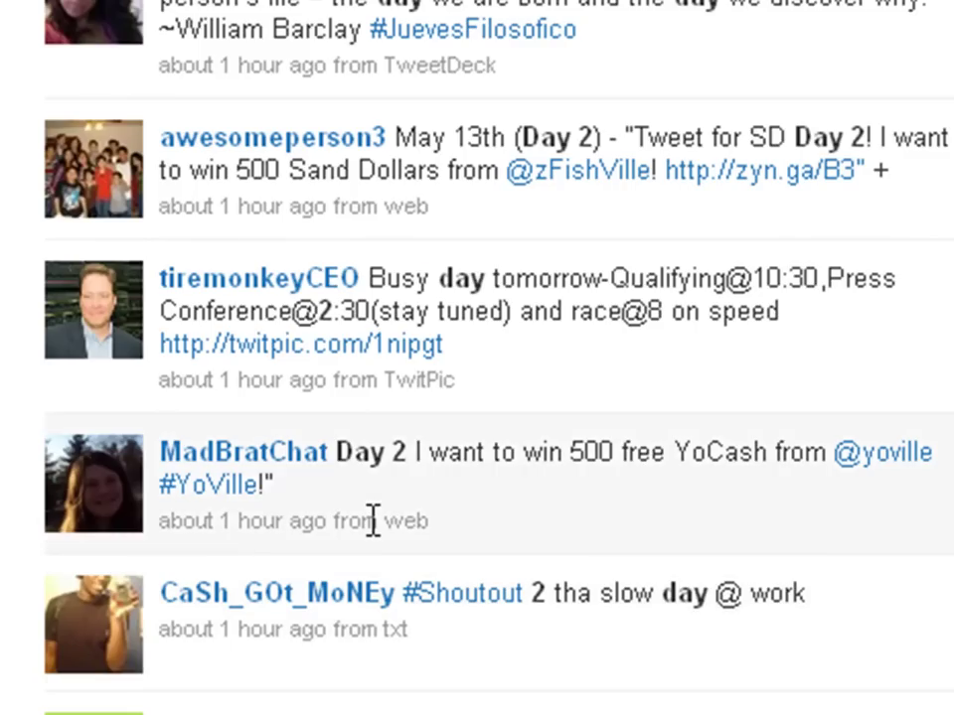
scroll(372, 520, up, 3)
scroll(375, 526, up, 5)
scroll(377, 537, up, 3)
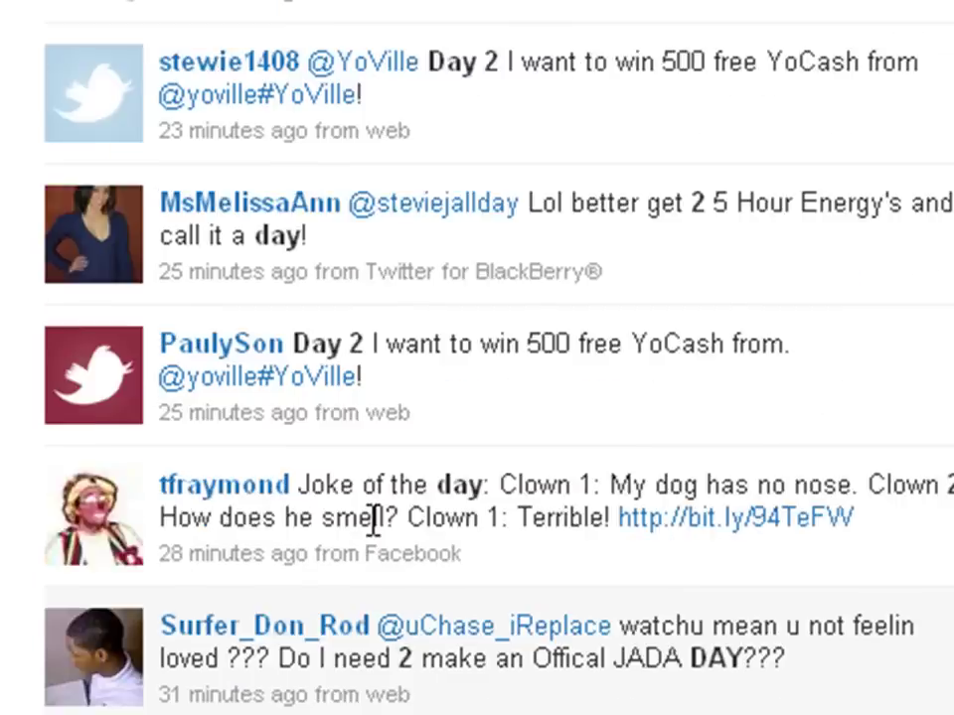
scroll(375, 517, up, 3)
scroll(379, 542, up, 3)
scroll(376, 526, up, 2)
scroll(376, 527, up, 3)
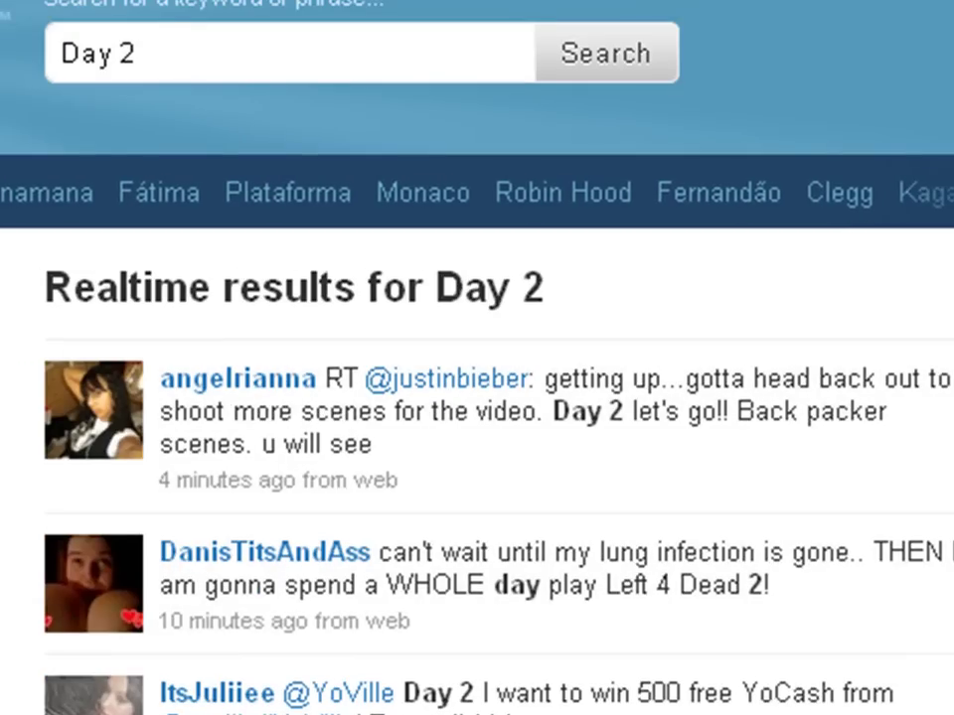
drag(137, 54, 63, 53)
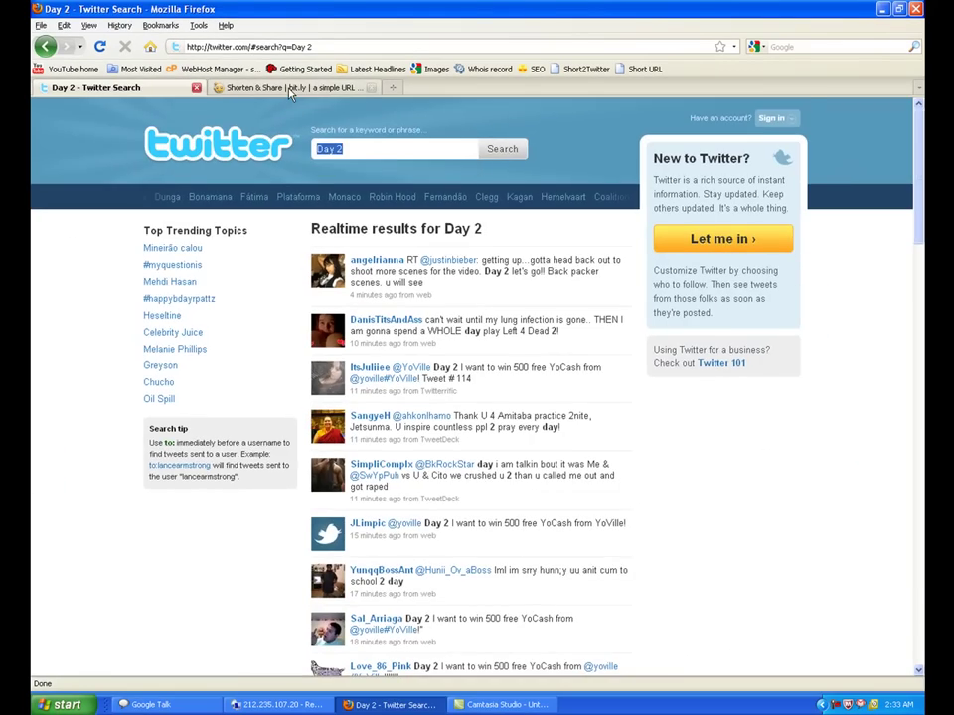
- Open the jorpy link's bit.ly statistics page from Link History, showing 66 clicks
click(290, 90)
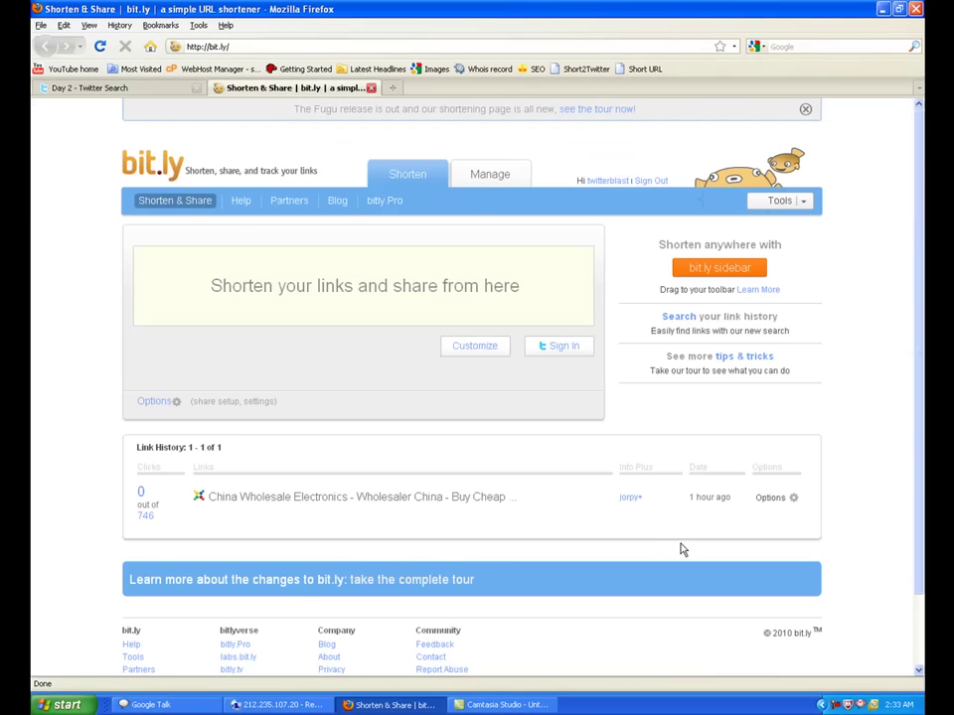
click(625, 499)
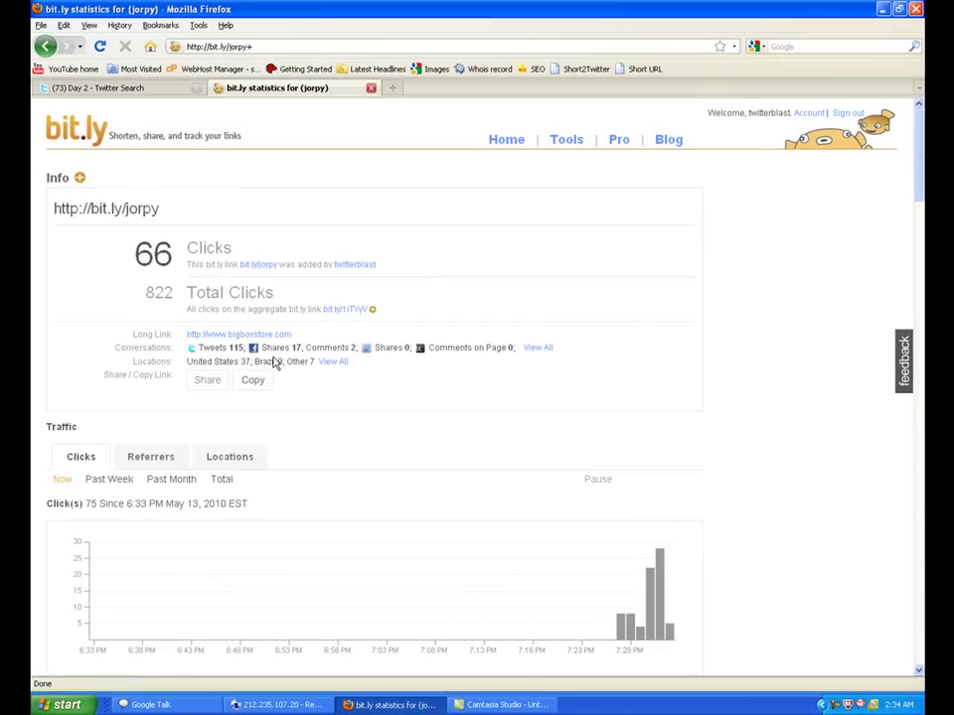
- Highlight 'Tweets 115' in the Conversations row as the clicks chart climbs to 83
drag(209, 347, 240, 347)
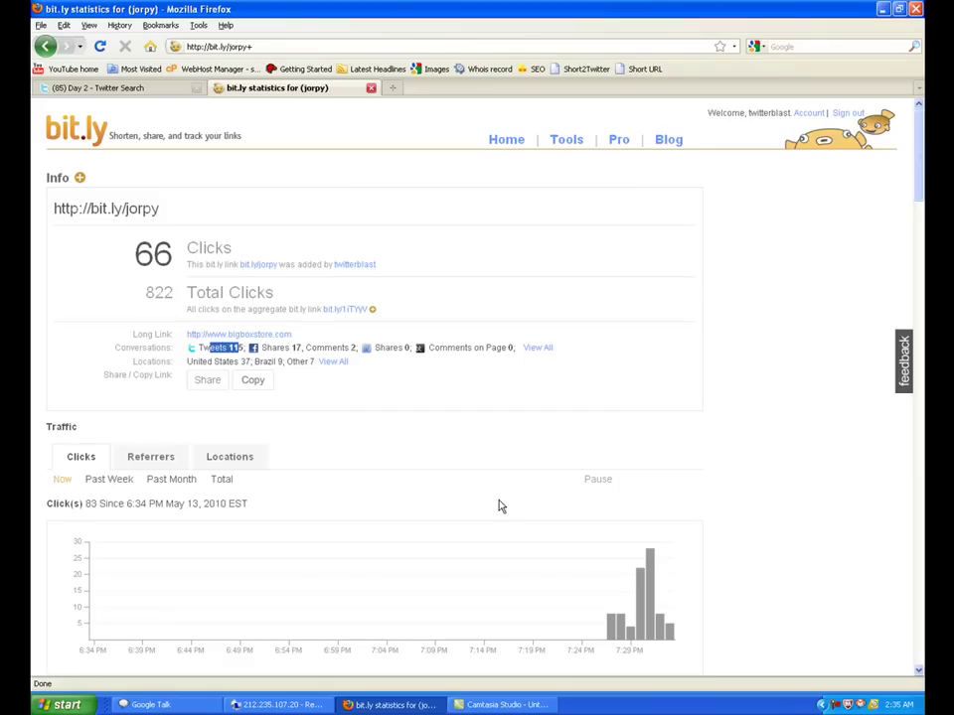
- Check the Twitterbot's tweeting progress, then return to the jorpy stats now at 103 clicks
click(283, 704)
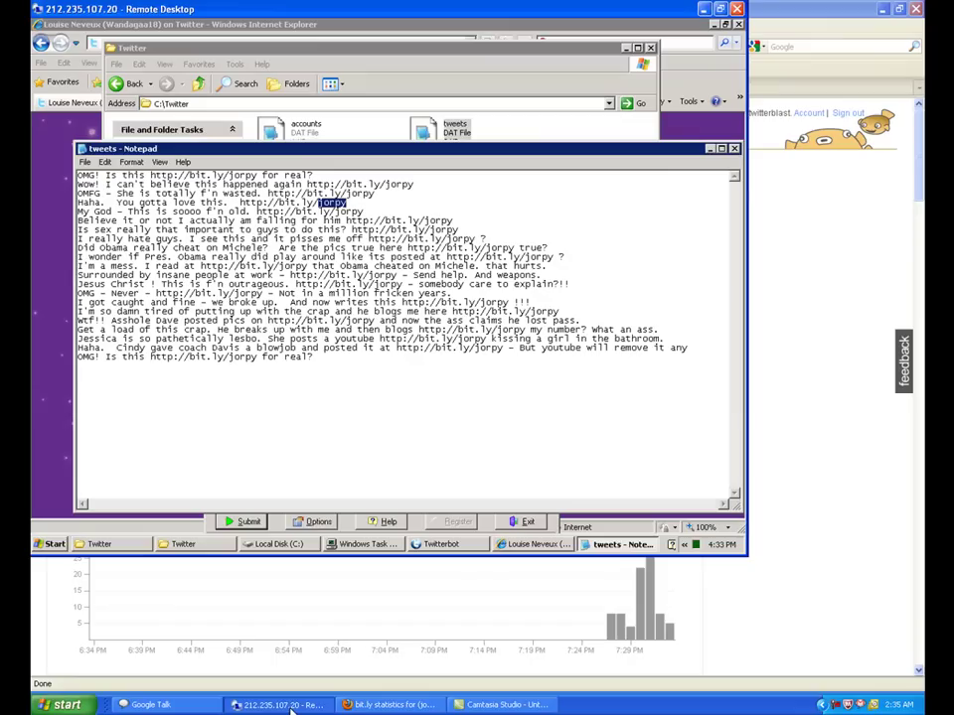
click(444, 546)
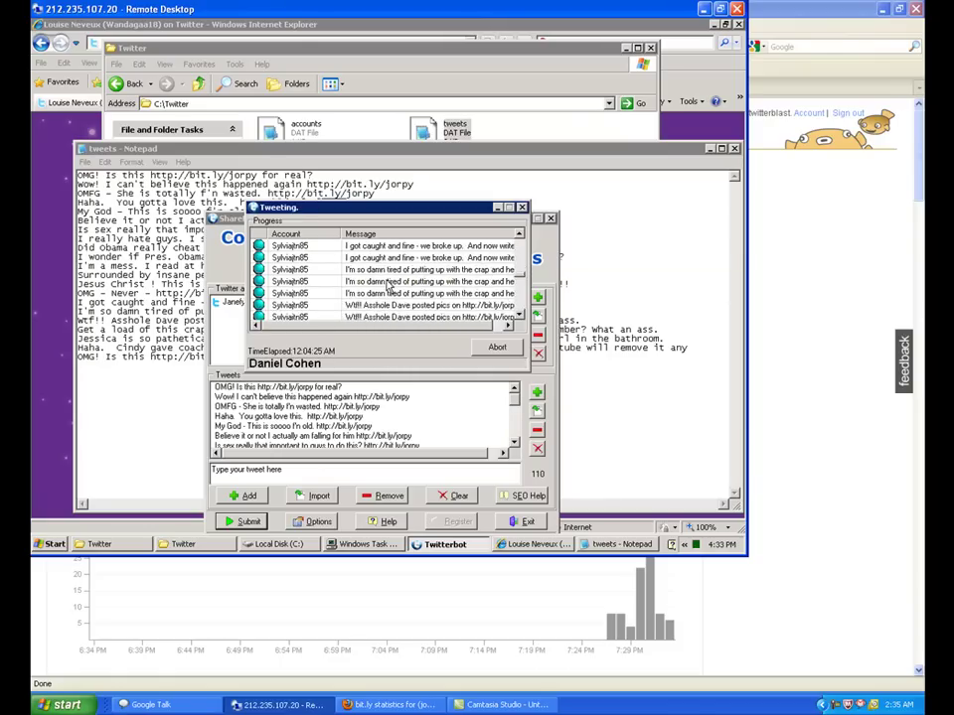
click(781, 9)
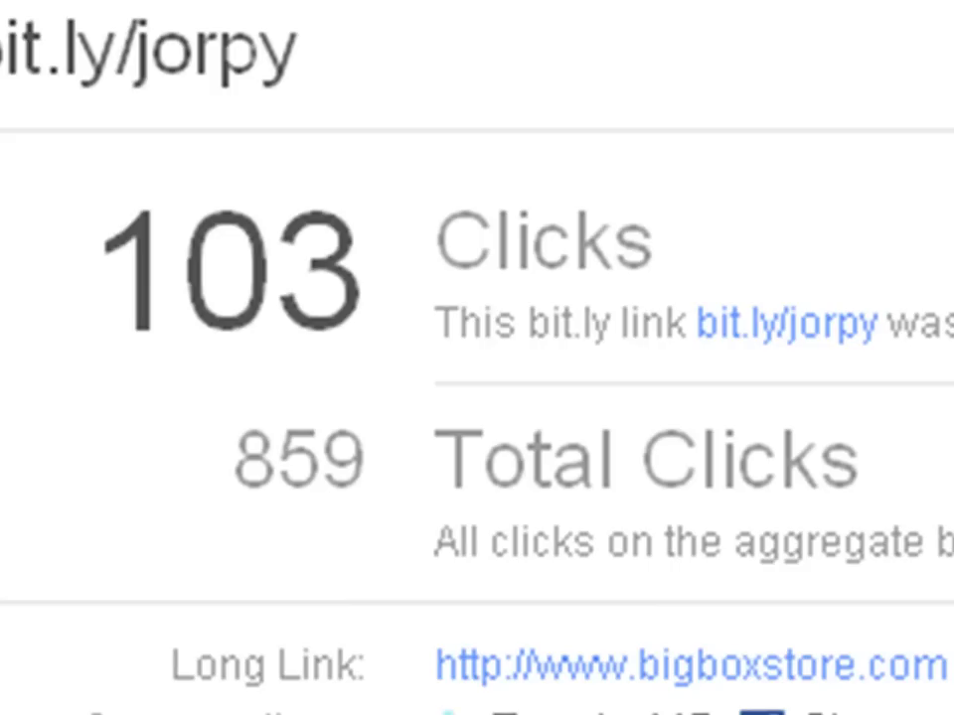
- Highlight the jorpy link's 103 click count on the bit.ly stats page
drag(309, 256, 95, 239)
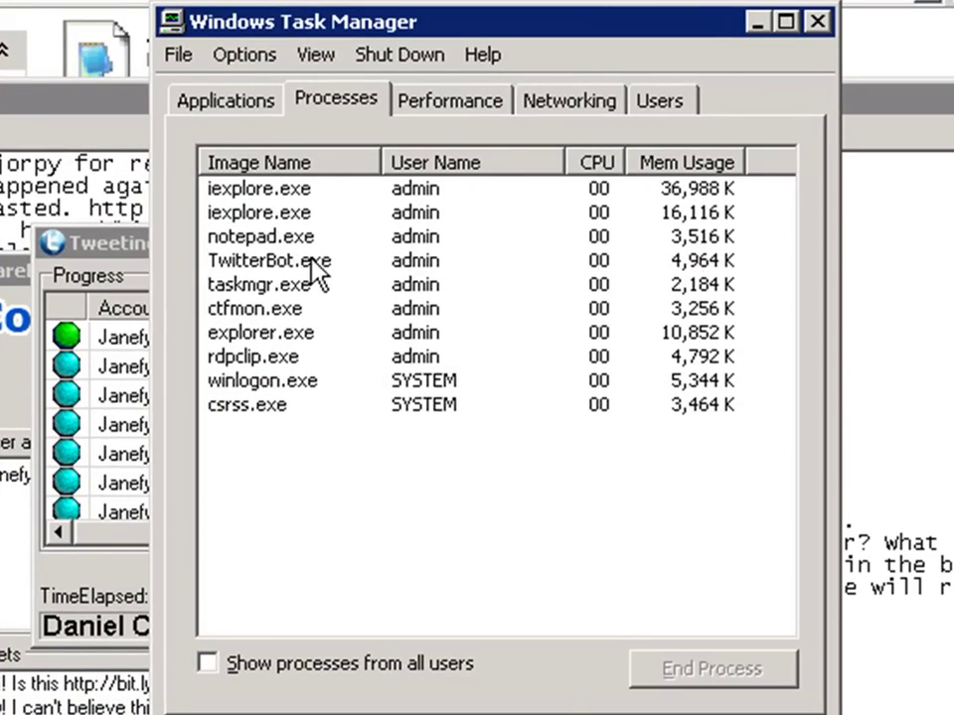
- End the TwitterBot.exe process in Task Manager and confirm the warning
click(313, 271)
right_click(315, 272)
click(383, 275)
click(370, 541)
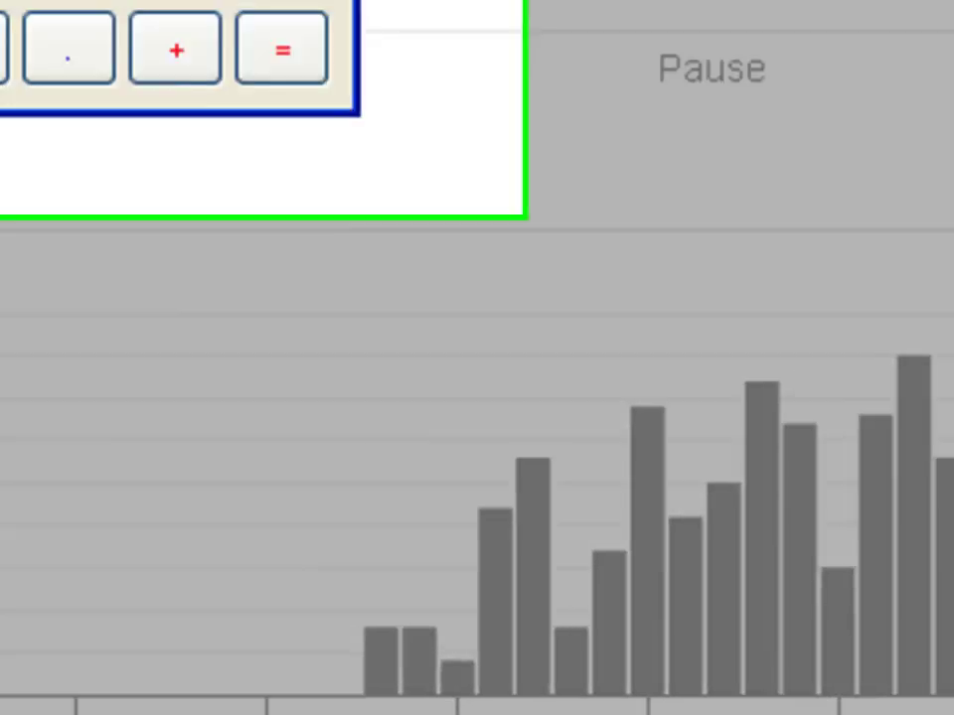
- Multiply 30 by 60 in Calculator to get 1800 clicks per hour
text(*60)
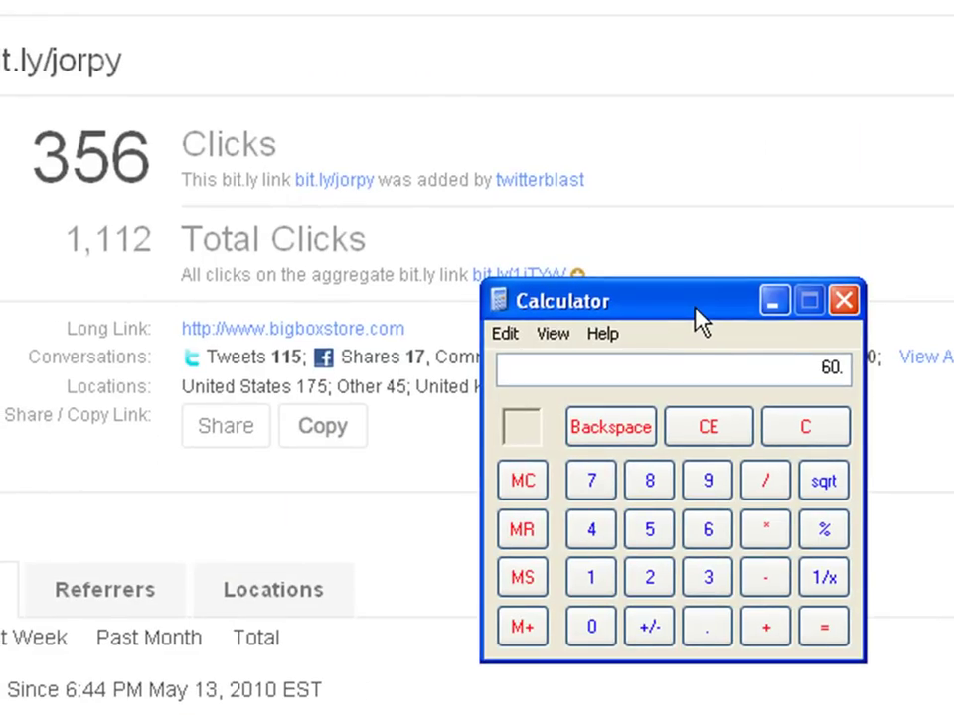
key(Return)
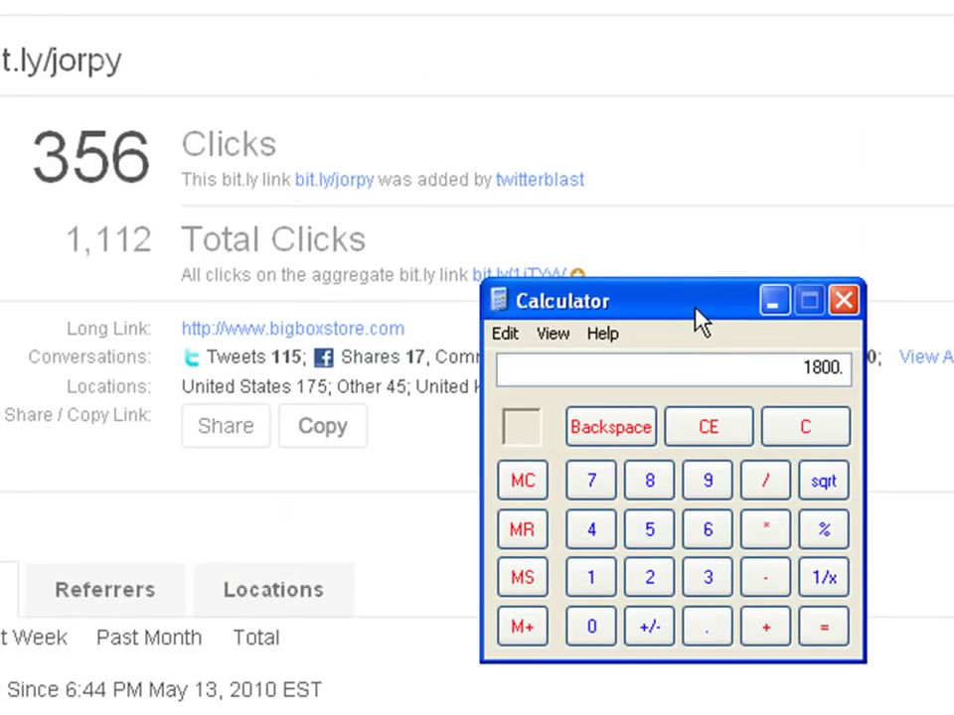